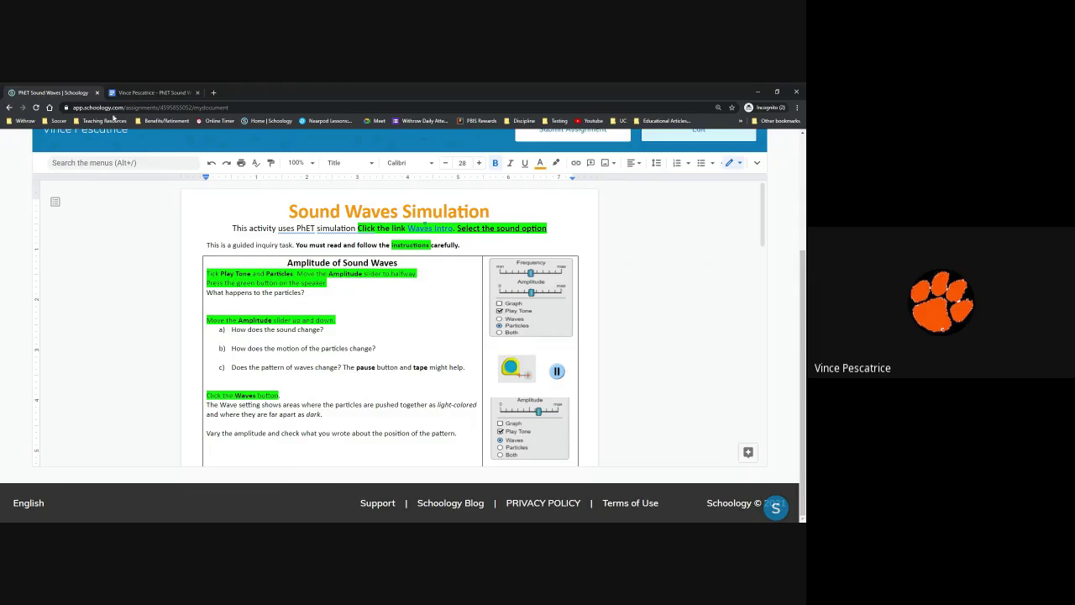
Follow the worksheet's Waves Intro link to launch the PhET simulation in a new tab.
left_click(117, 93)
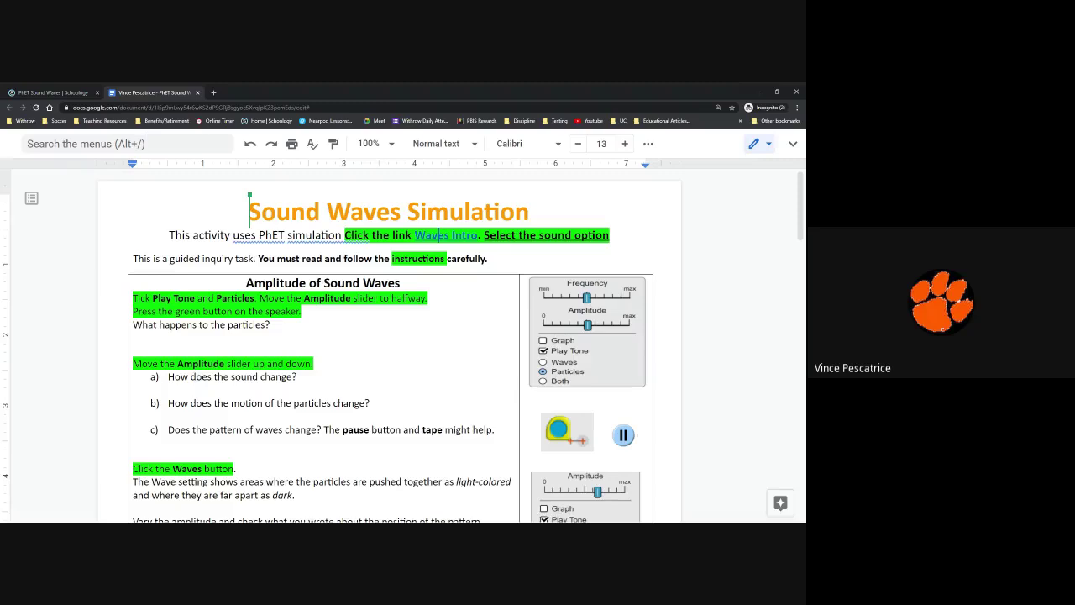
left_click(443, 235)
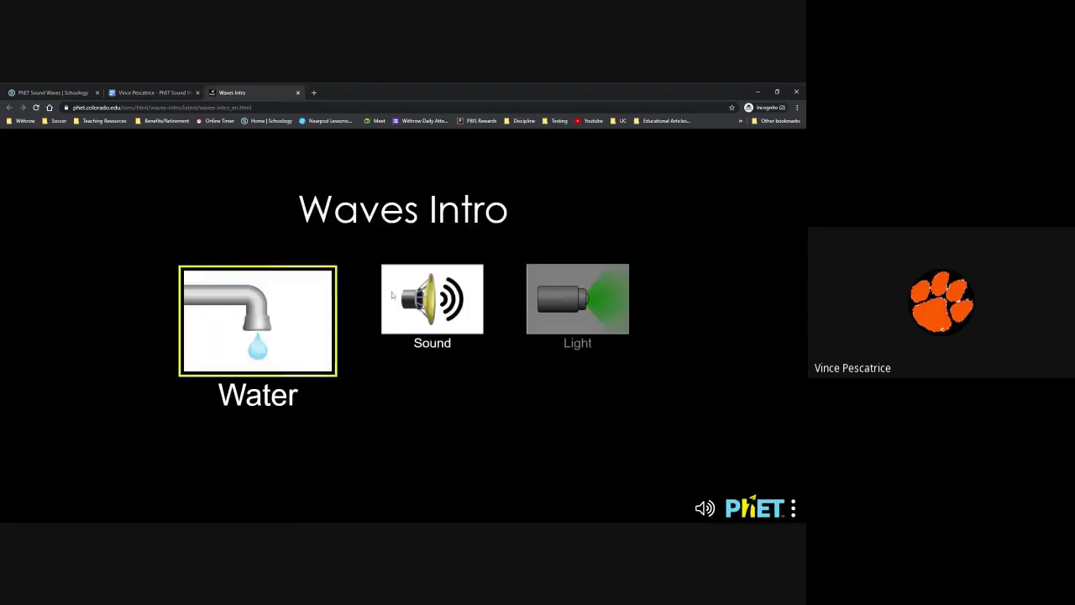
Choose the Sound screen from the Waves Intro home screen.
left_click(410, 278)
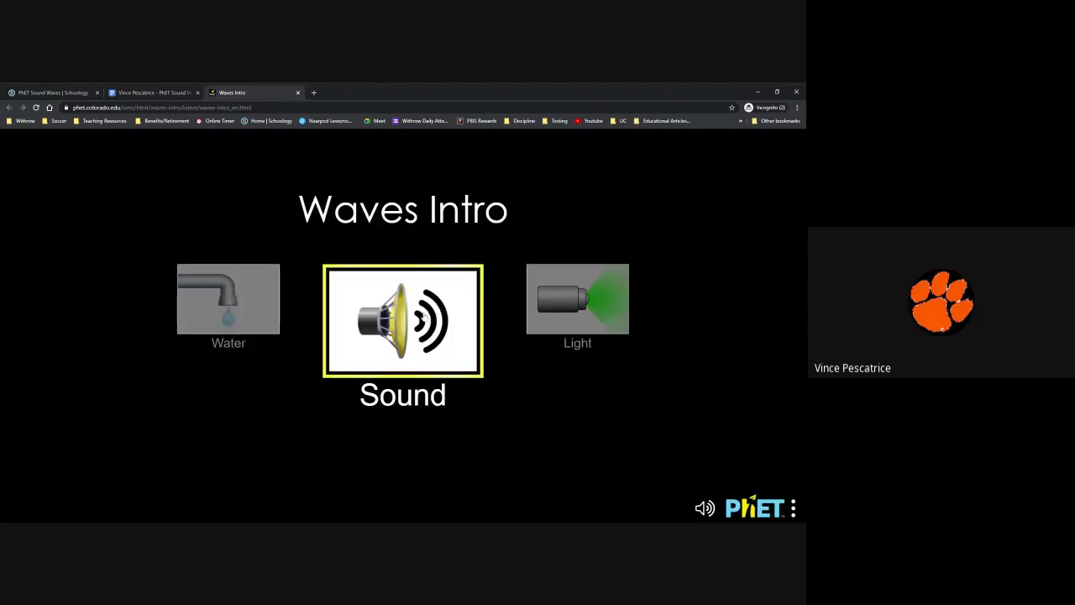
left_click(424, 316)
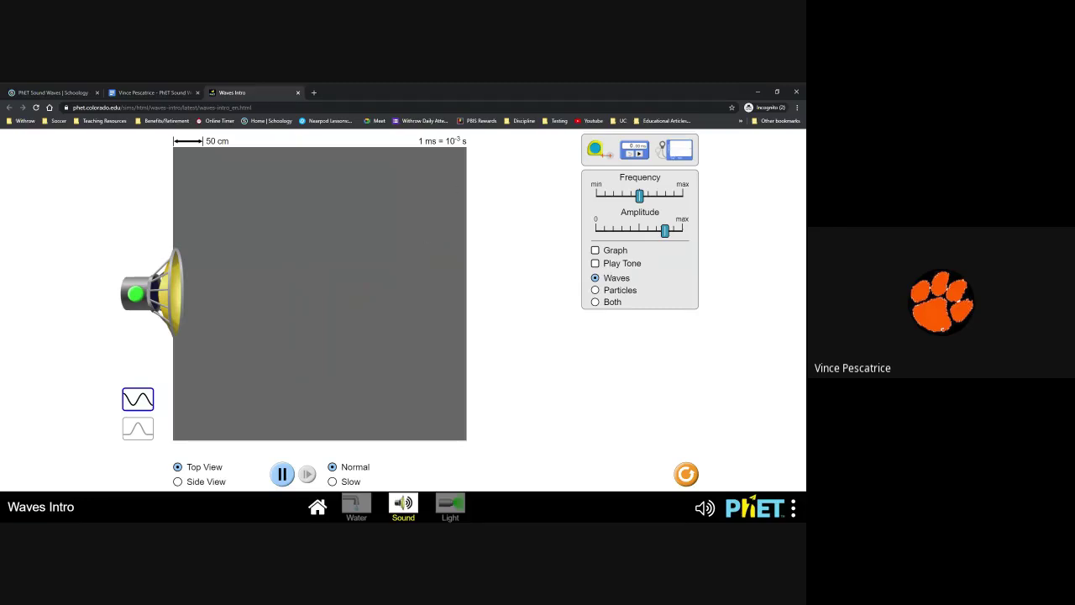
Scroll the worksheet to Amplitude of Sound Waves and place the cursor under the particles question.
left_click(112, 94)
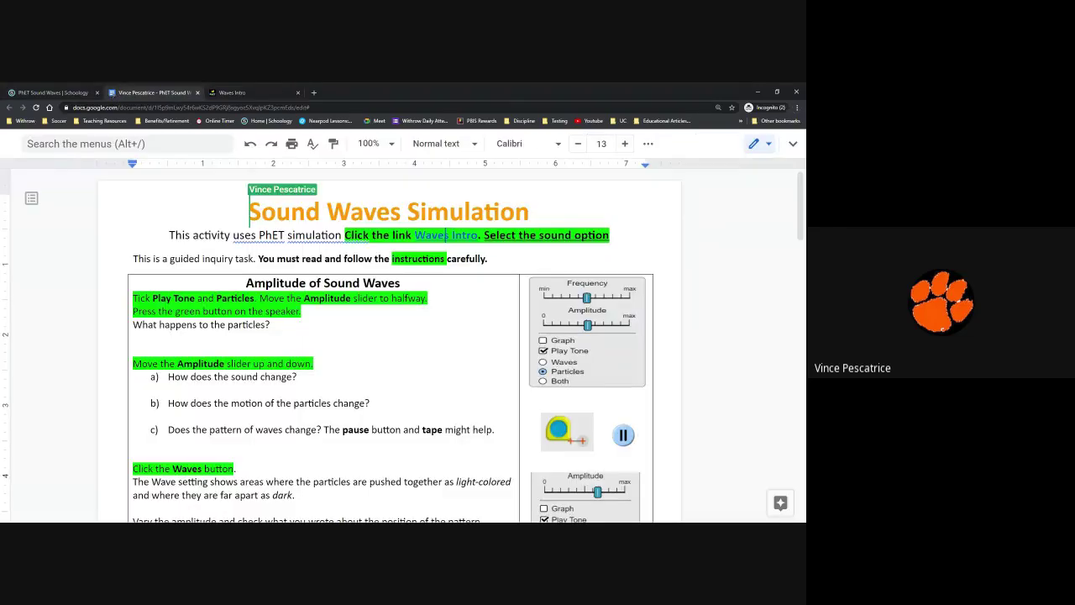
scroll(403, 344, "down", 2)
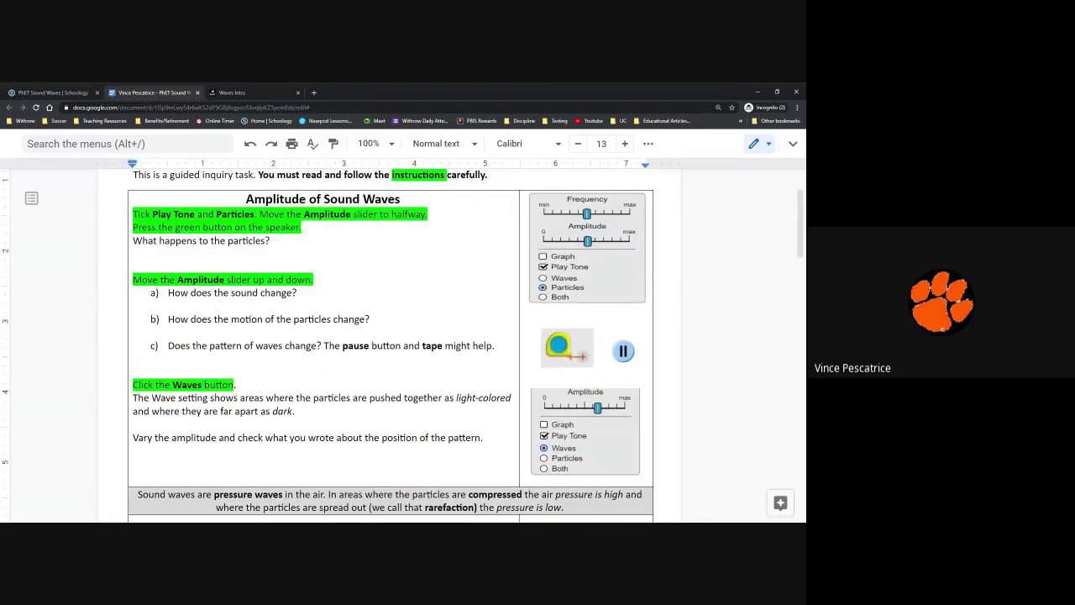
left_click(567, 250)
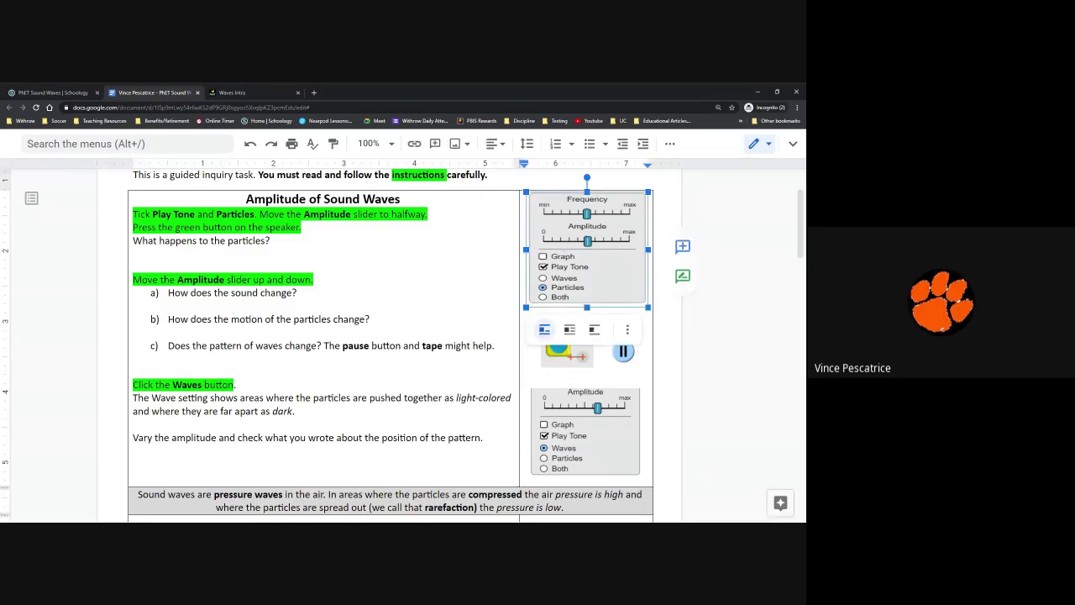
left_click(134, 253)
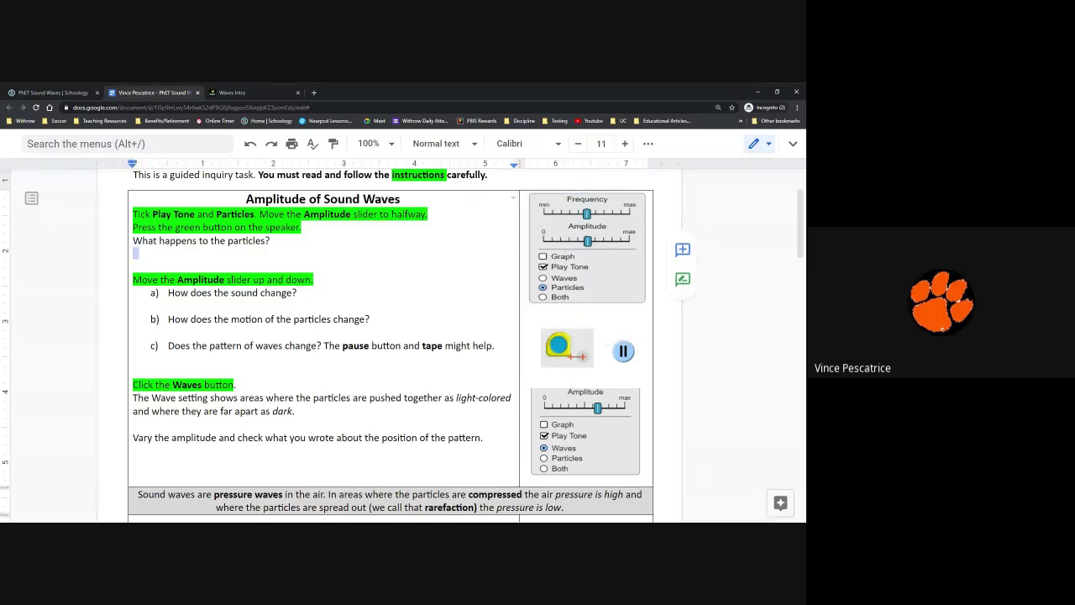
Set amplitude to halfway, turn on Play Tone, and show the air as Particles.
left_click(235, 92)
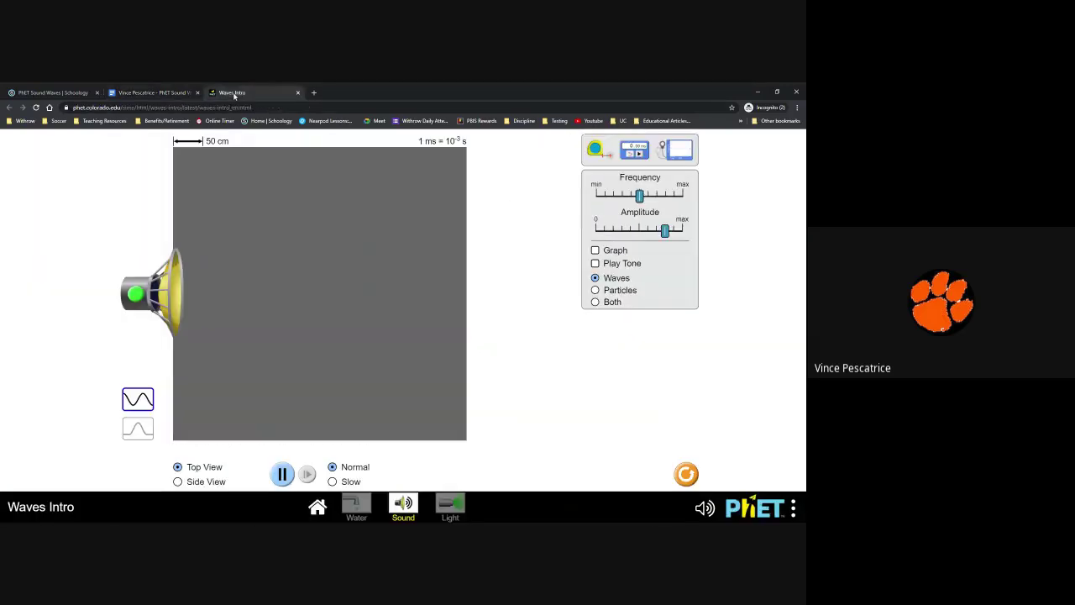
left_click_drag(664, 232, 641, 233)
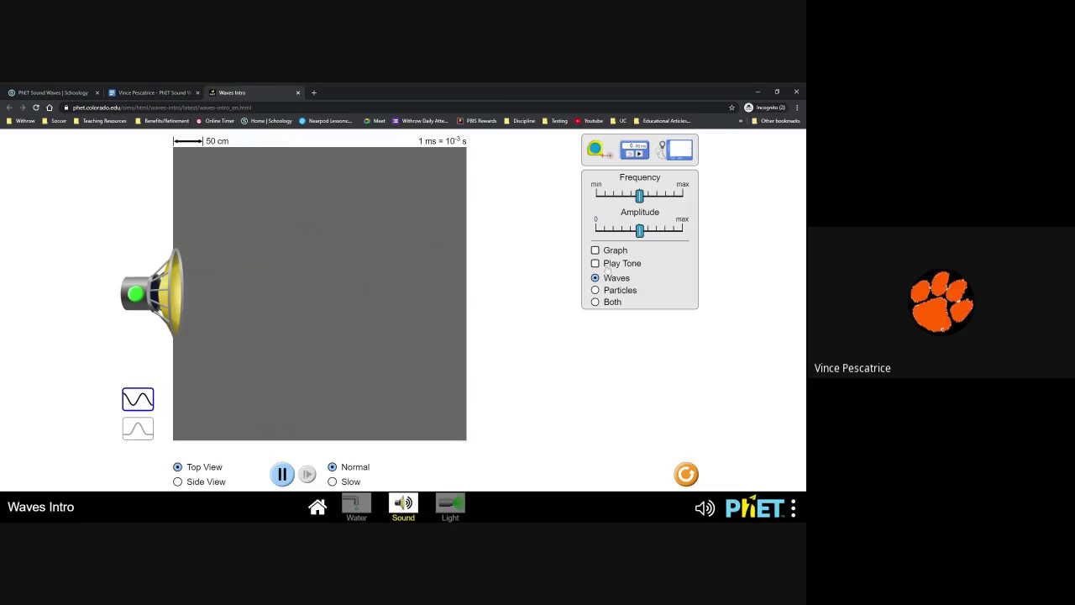
left_click(597, 263)
left_click(611, 290)
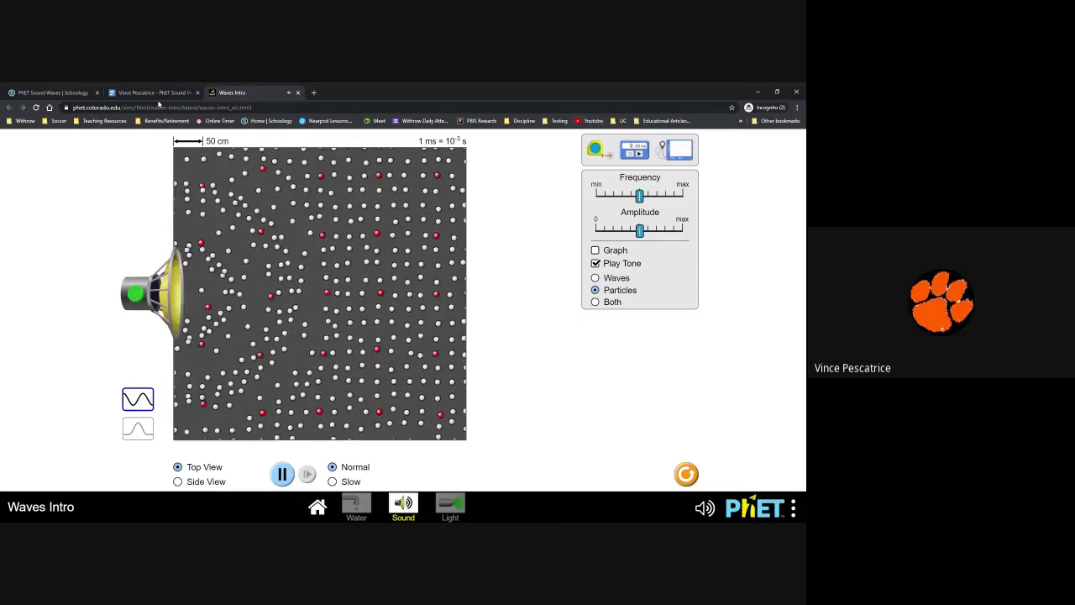
left_click(160, 94)
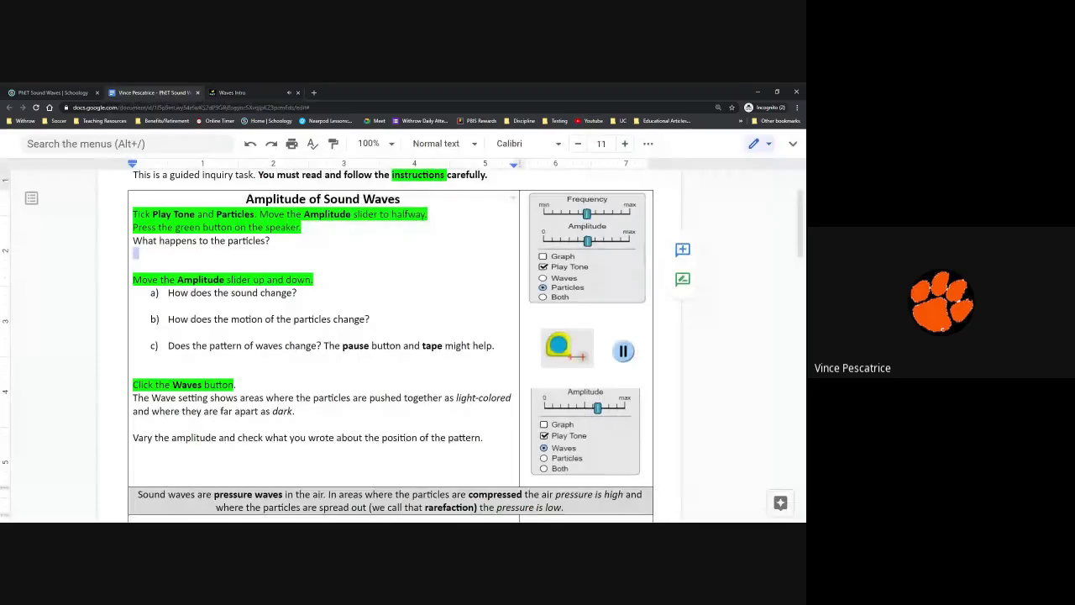
Return from the worksheet to the Waves Intro simulation.
left_click(234, 93)
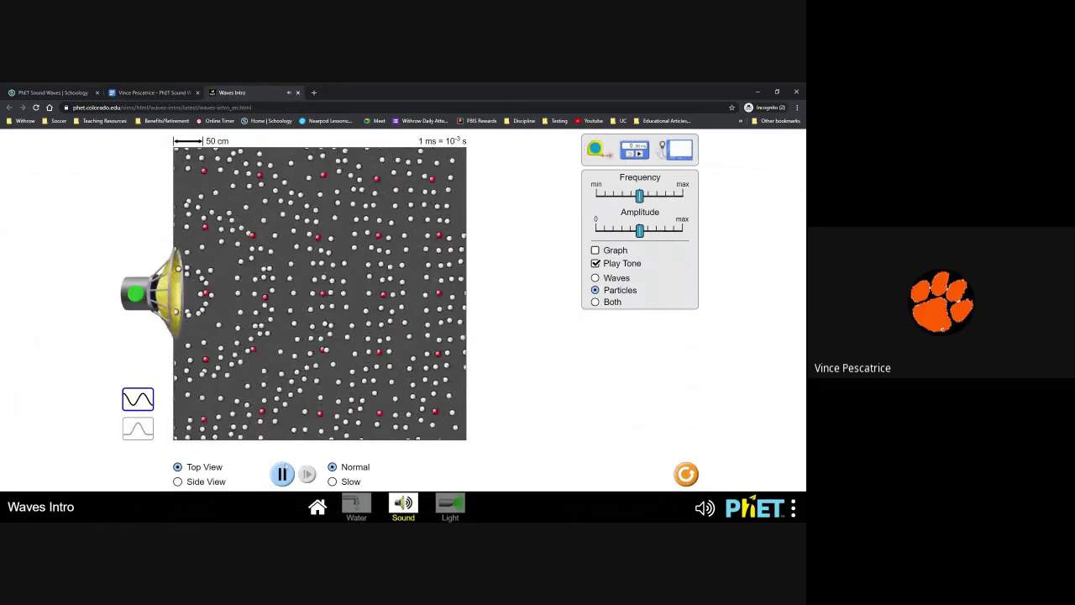
Pause the moving particles with the Pause button below the simulation.
left_click(283, 475)
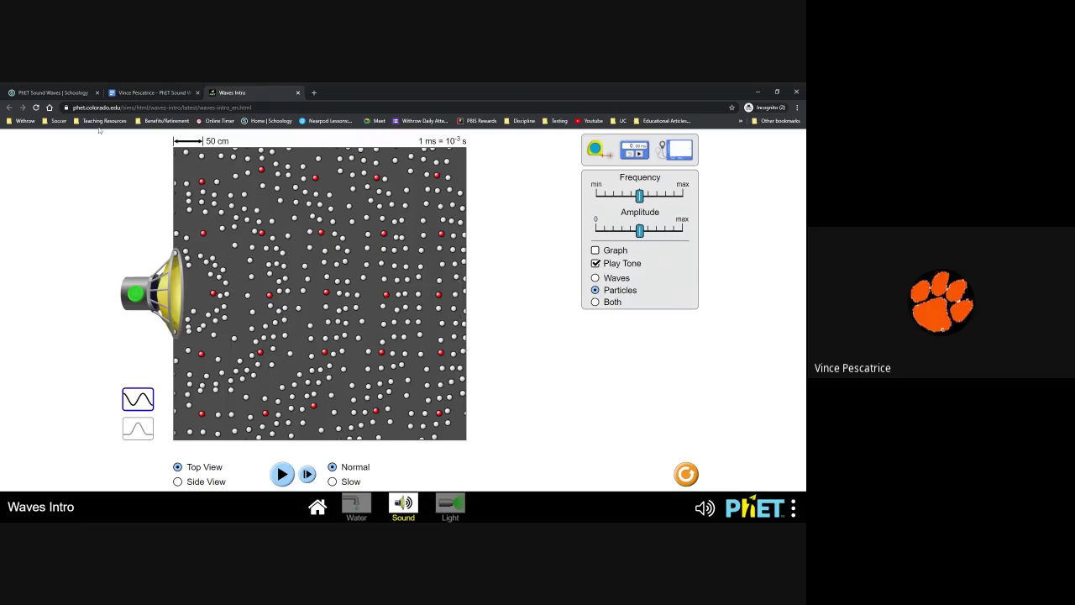
Select the particles question in the worksheet and place the cursor on the line below it.
left_click(122, 89)
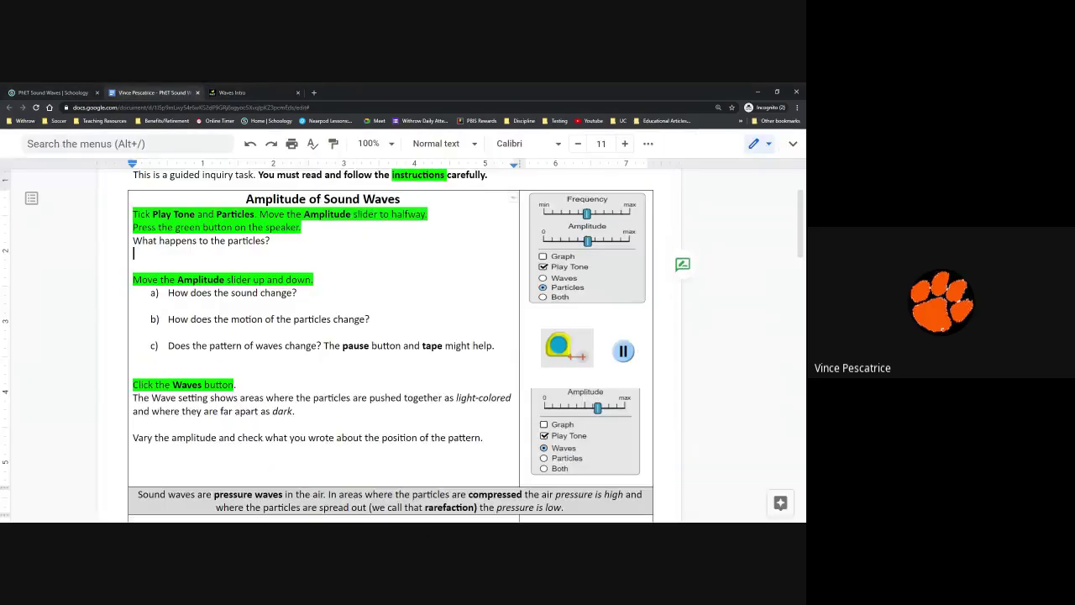
left_click_drag(133, 240, 271, 241)
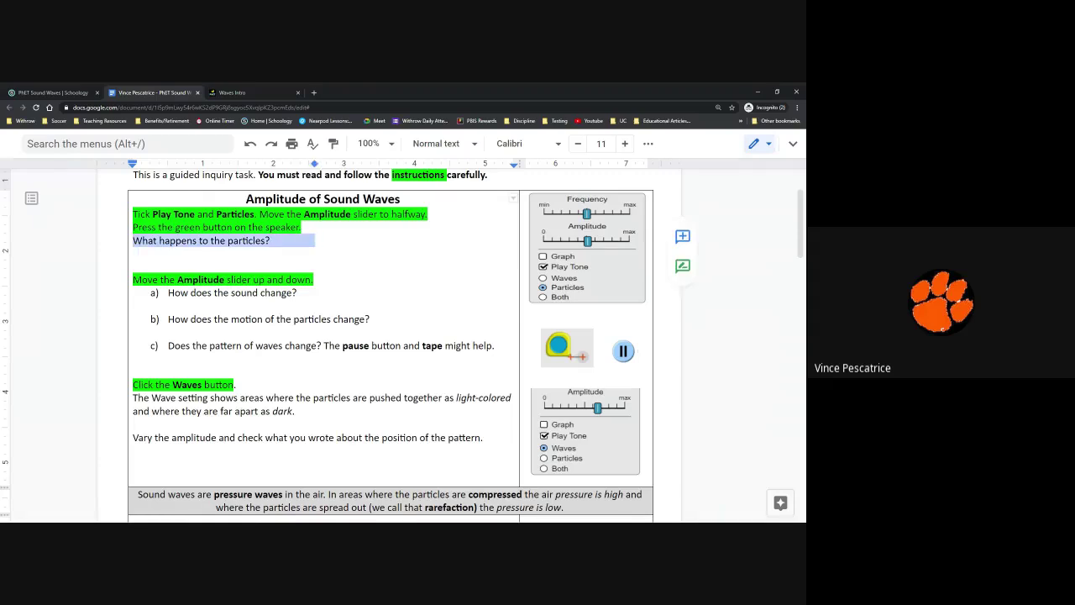
left_click(134, 254)
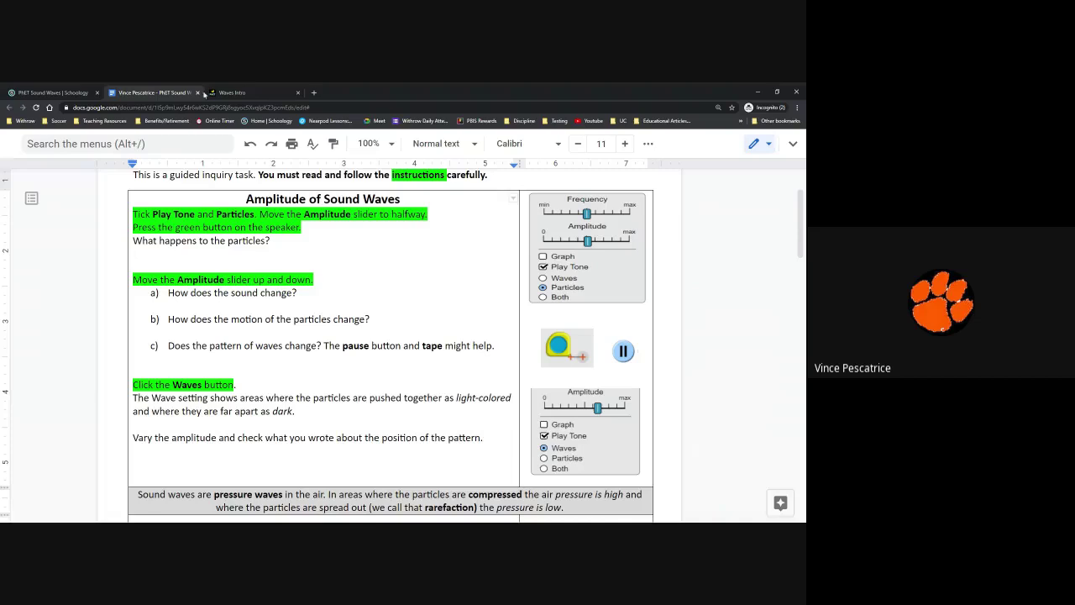
In the simulation, raise the Amplitude slider all the way to maximum.
left_click(237, 92)
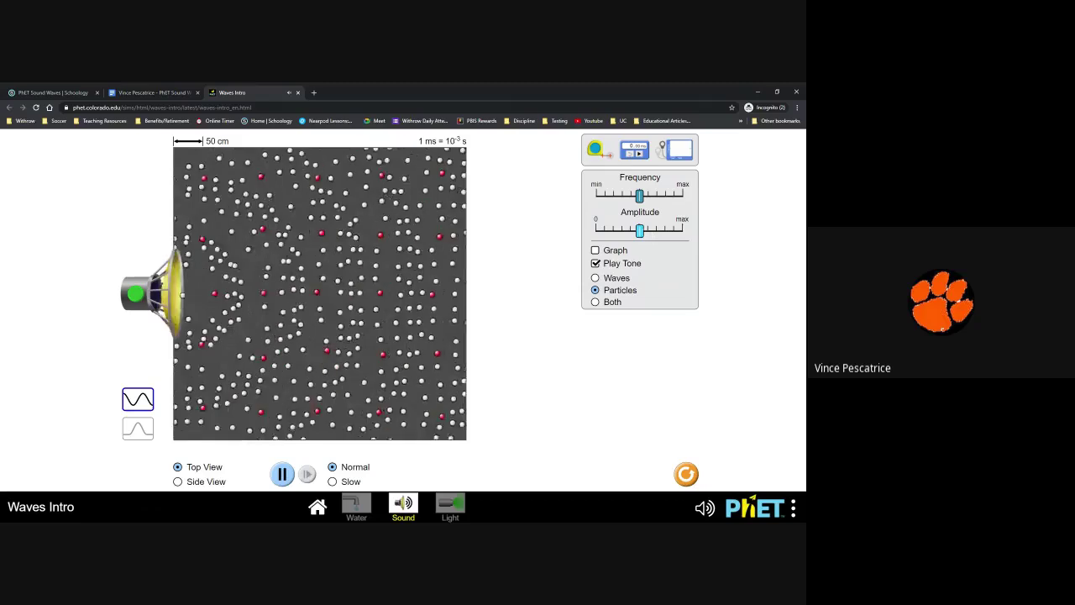
left_click_drag(641, 231, 681, 247)
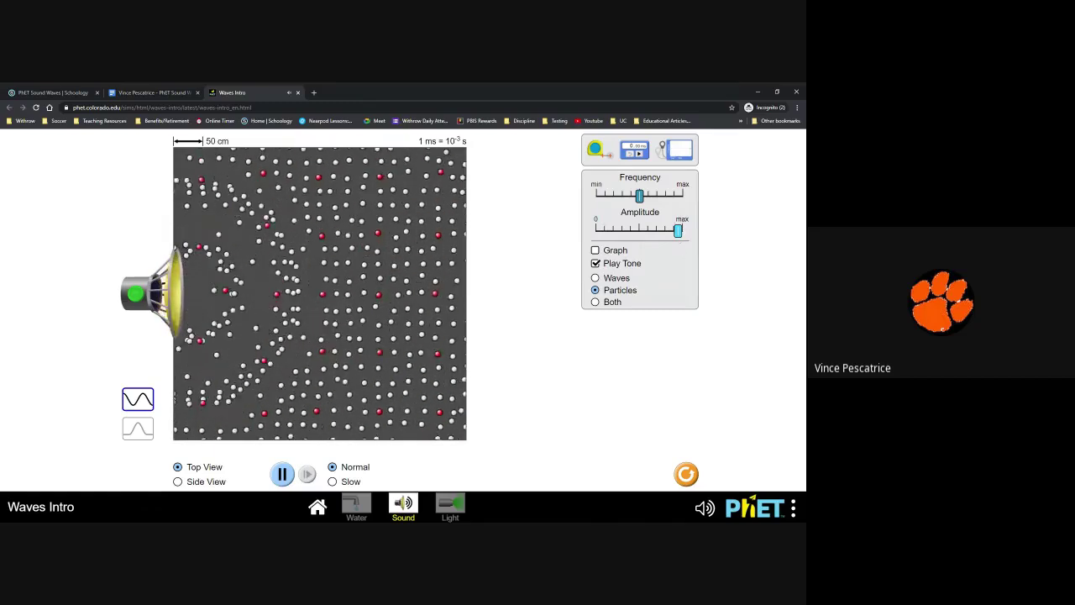
Place the cursor under worksheet questions a) and b), then return to the simulation.
left_click(173, 94)
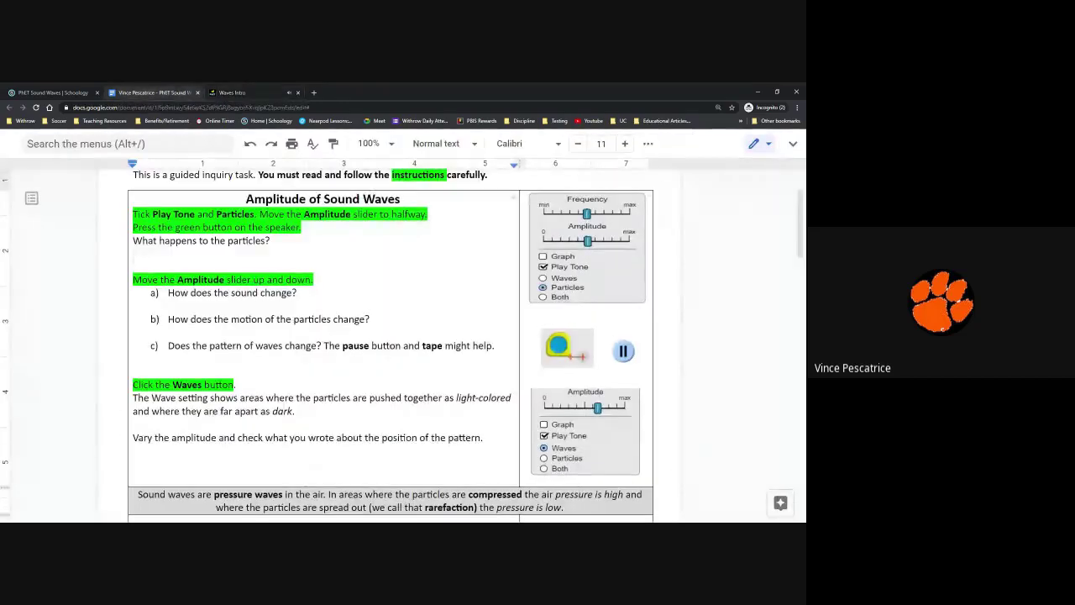
left_click(170, 305)
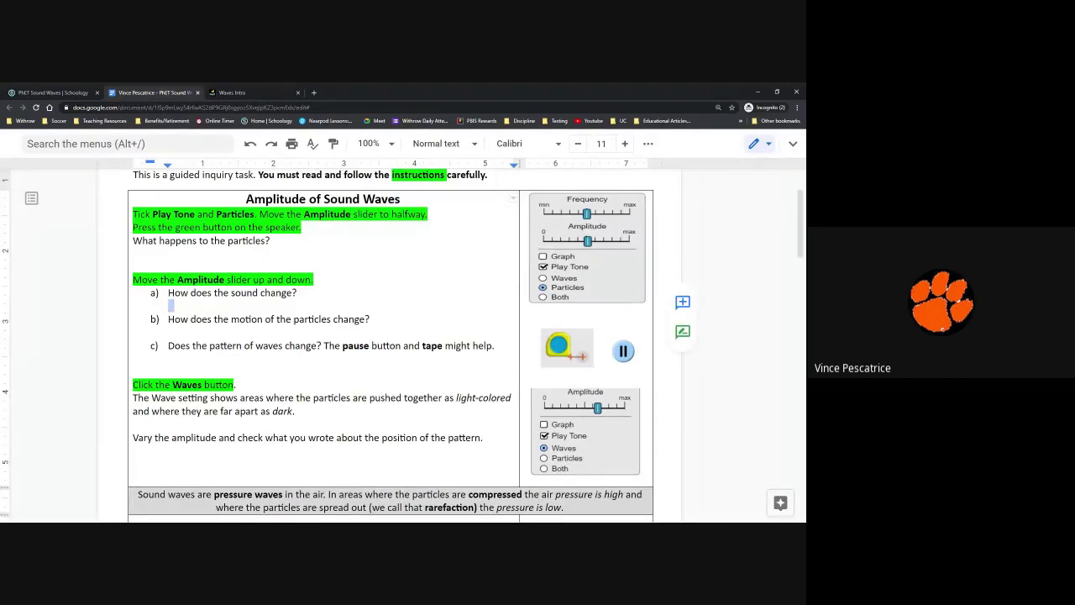
left_click(174, 319)
left_click(220, 94)
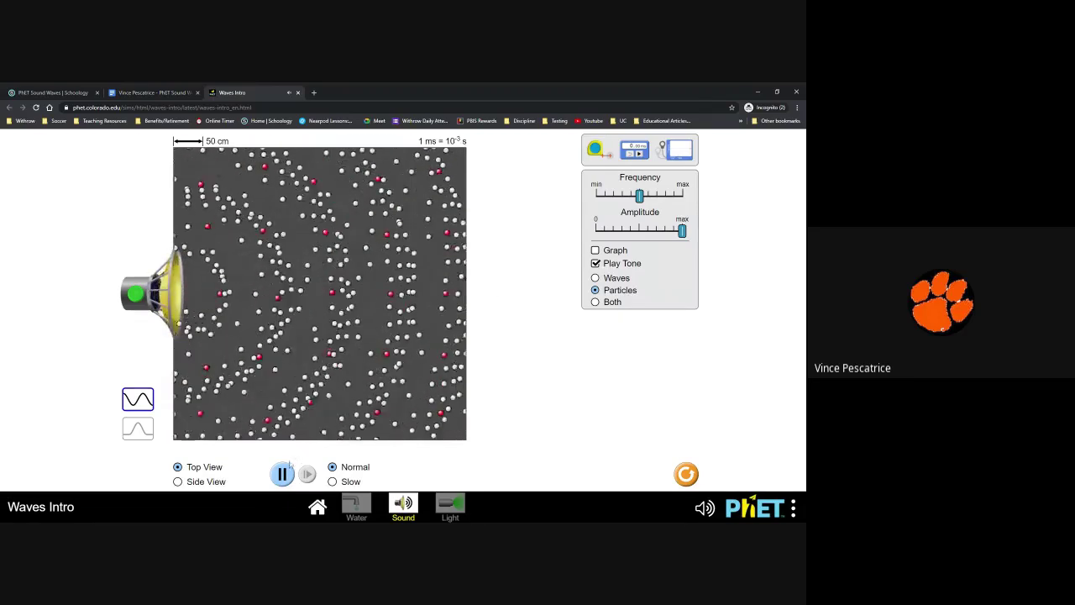
Pause, resume, then pause the particle motion again.
left_click(283, 473)
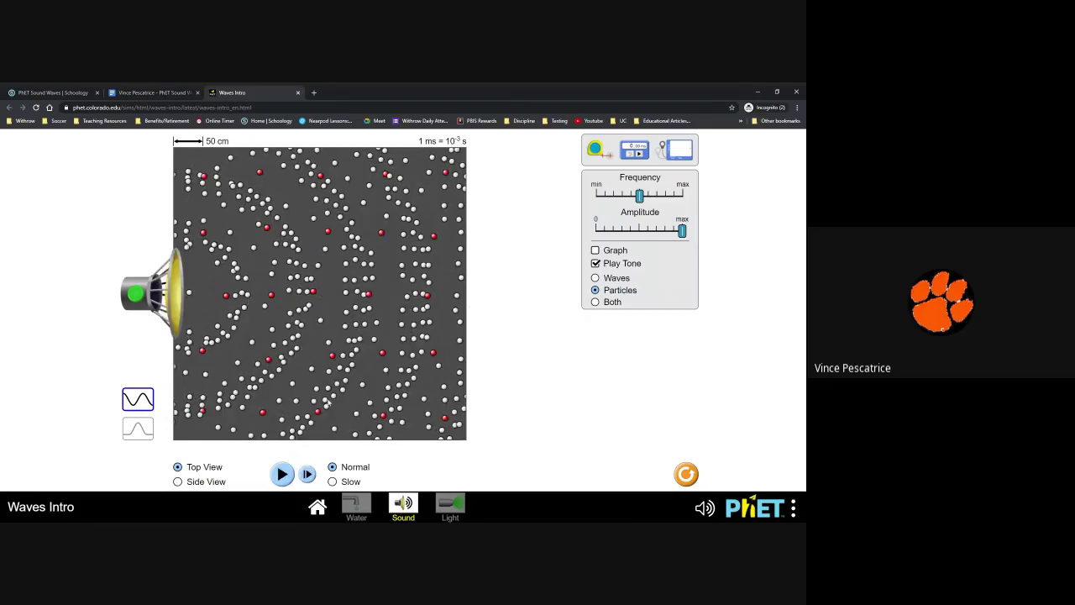
left_click(282, 474)
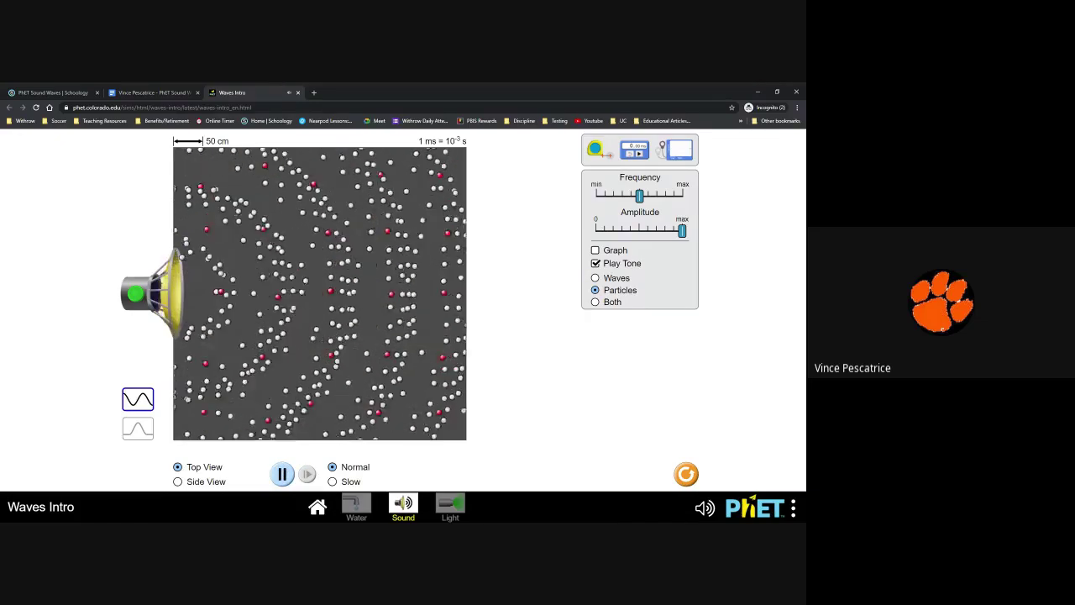
left_click(282, 473)
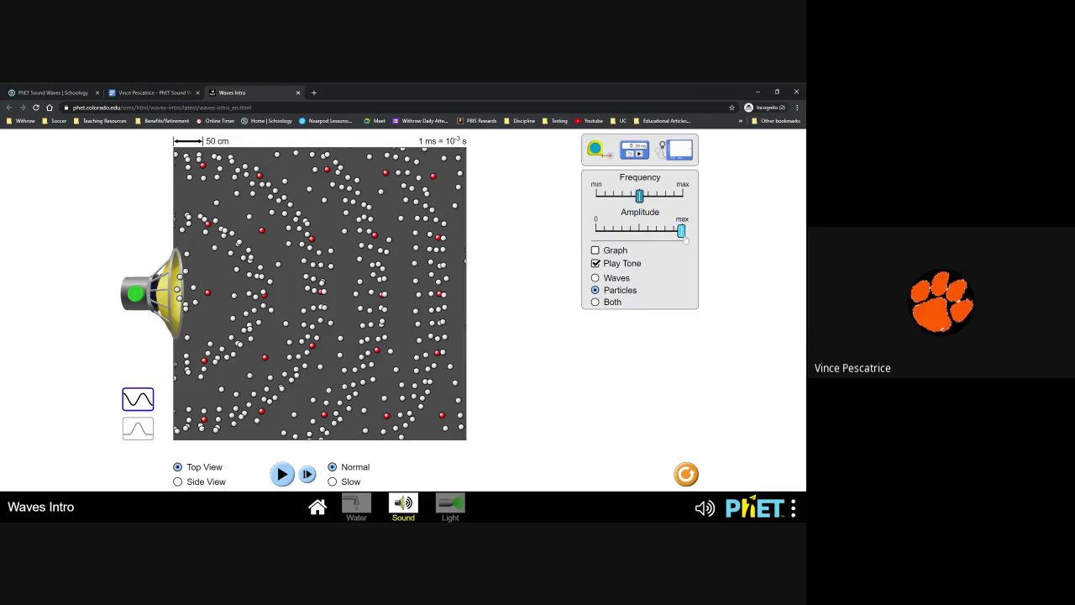
Lower amplitude to near zero, nudge it slightly up, then switch to the worksheet.
left_click_drag(682, 231, 606, 231)
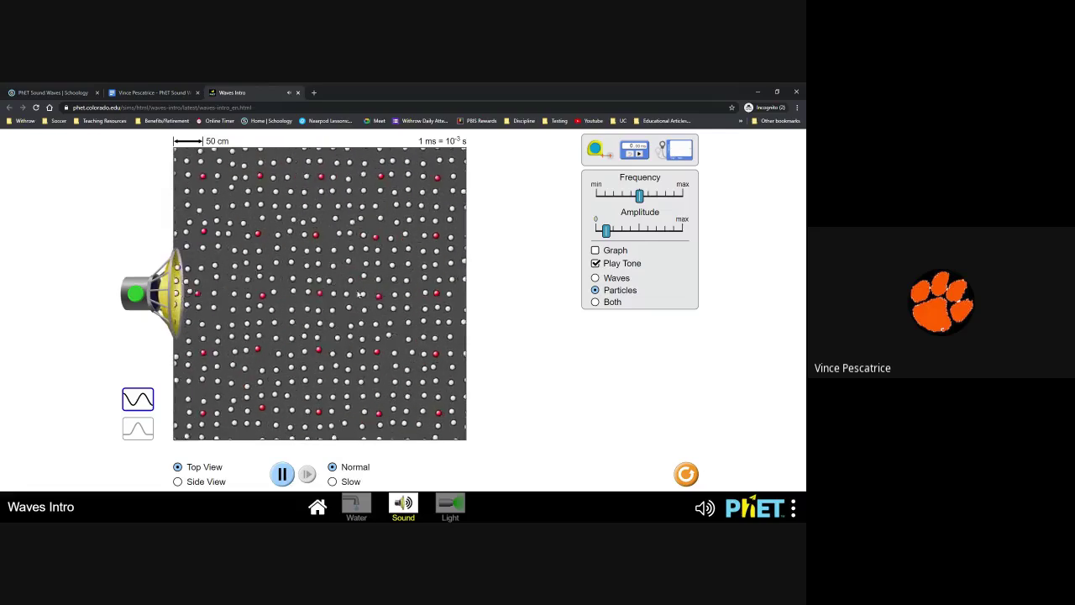
left_click_drag(606, 230, 611, 230)
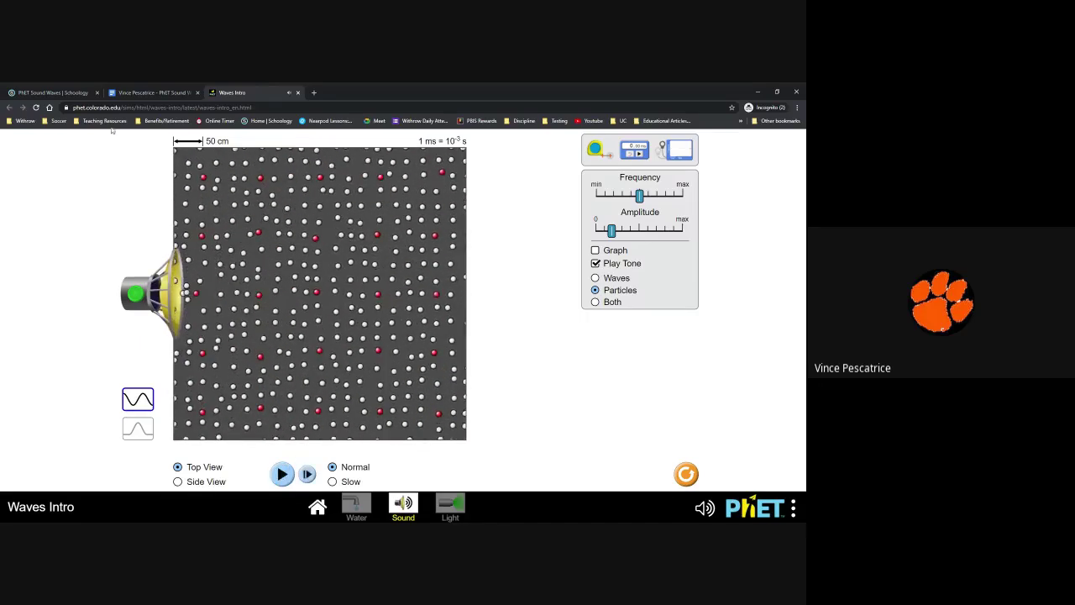
left_click(138, 93)
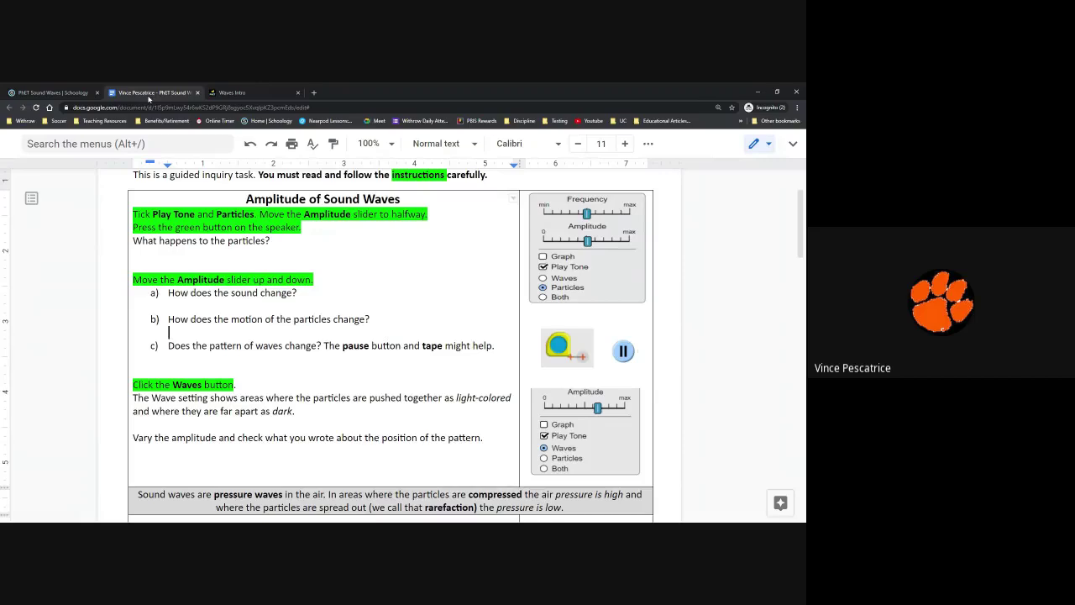
Return from the worksheet to the Waves Intro sound simulation.
left_click(211, 94)
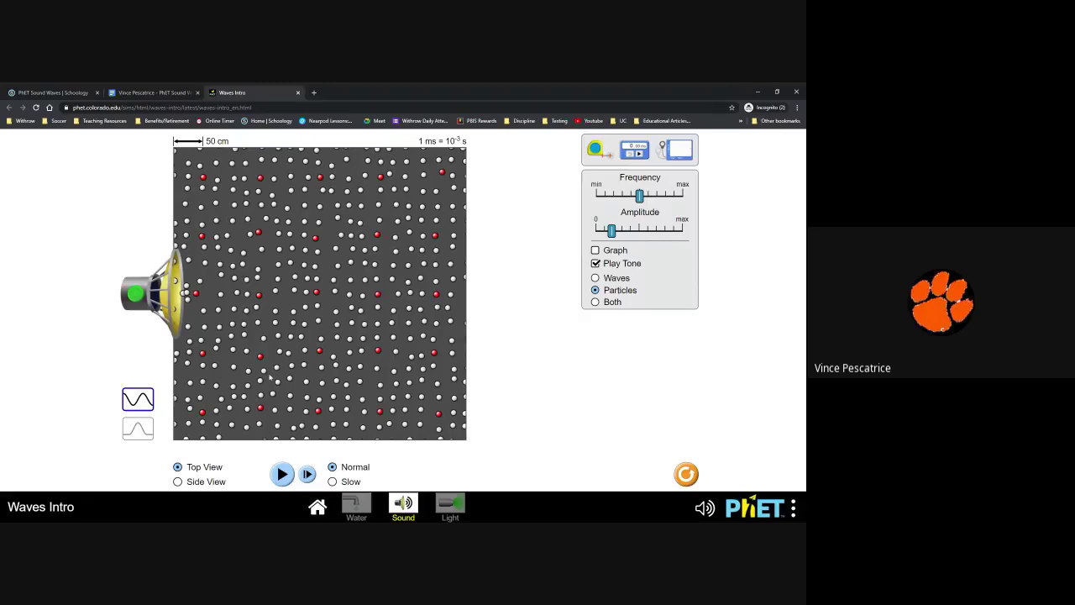
Raise the amplitude to maximum, run the particles briefly, pause them, then go back to the worksheet.
left_click_drag(612, 231, 676, 232)
left_click(282, 474)
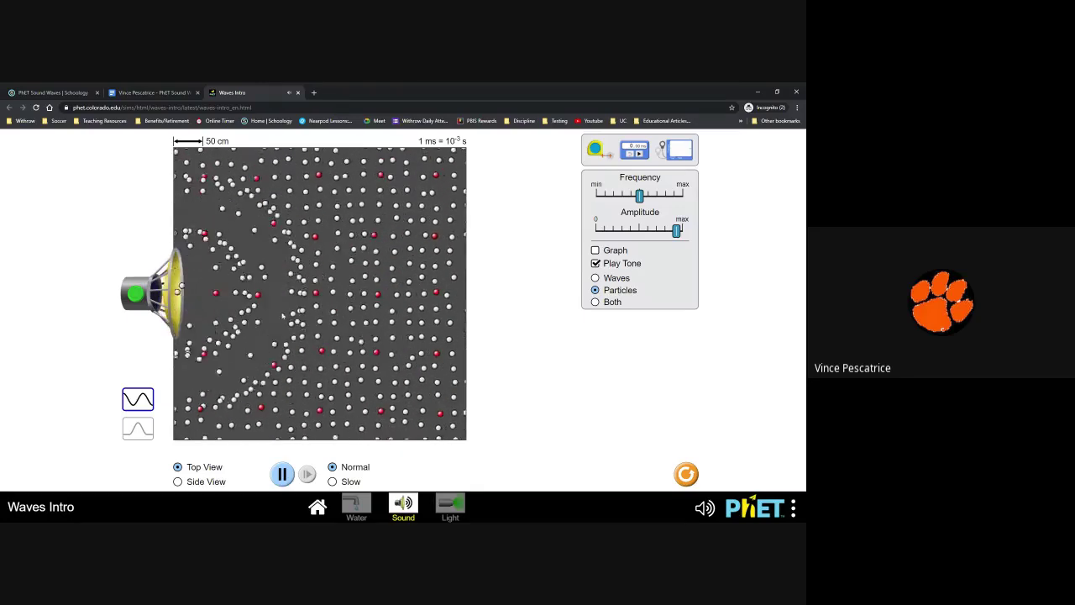
left_click(282, 474)
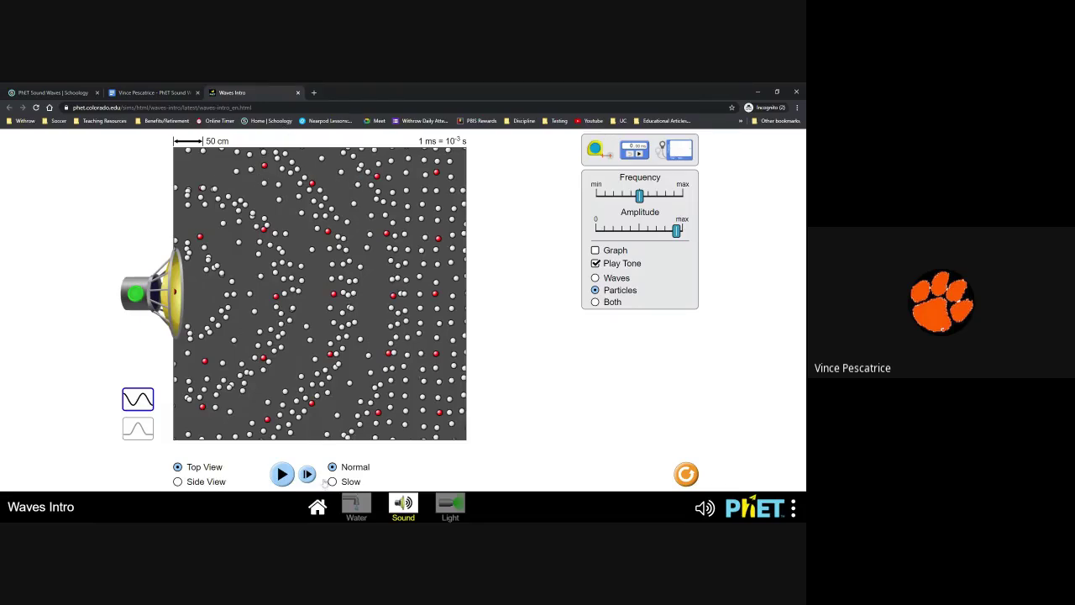
left_click(123, 90)
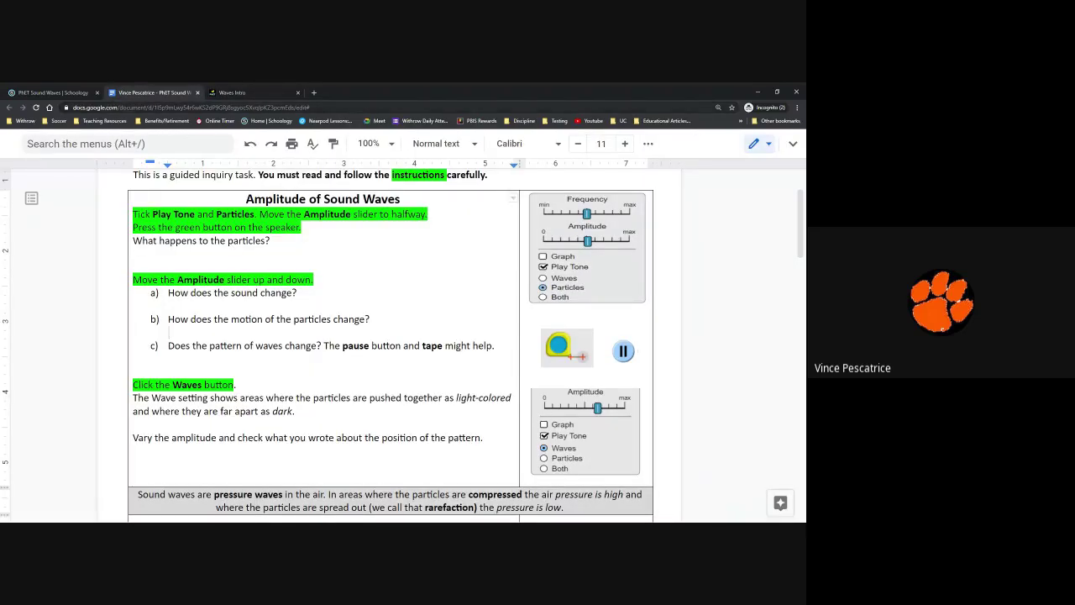
Bring the paused maximum-amplitude particle simulation back in front of the worksheet.
left_click(232, 93)
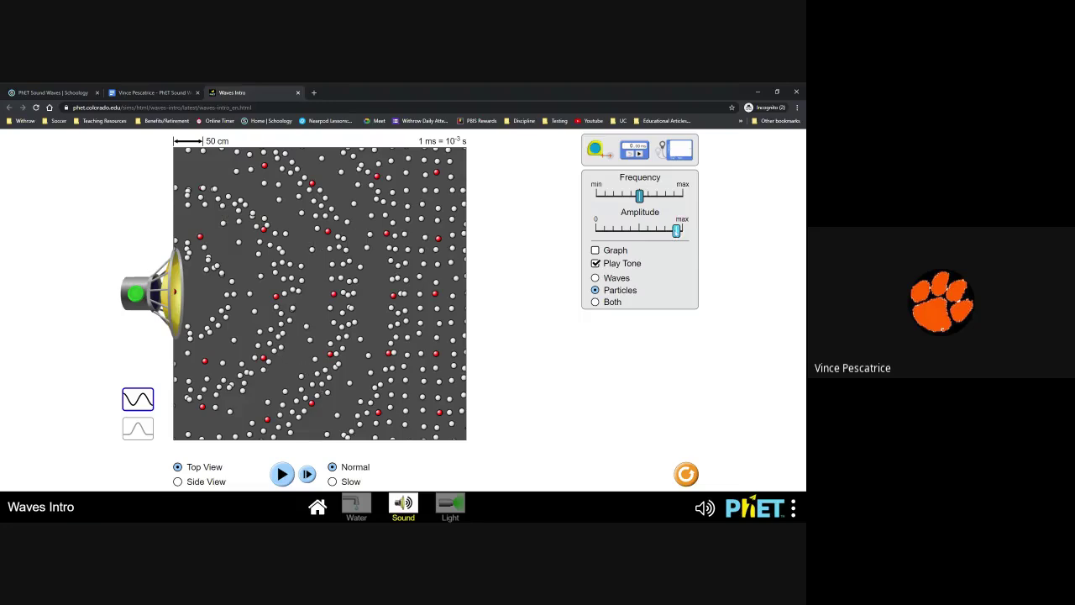
Lower the amplitude near minimum, run and pause the particles, then return to the worksheet.
left_click_drag(676, 229, 610, 230)
left_click(281, 475)
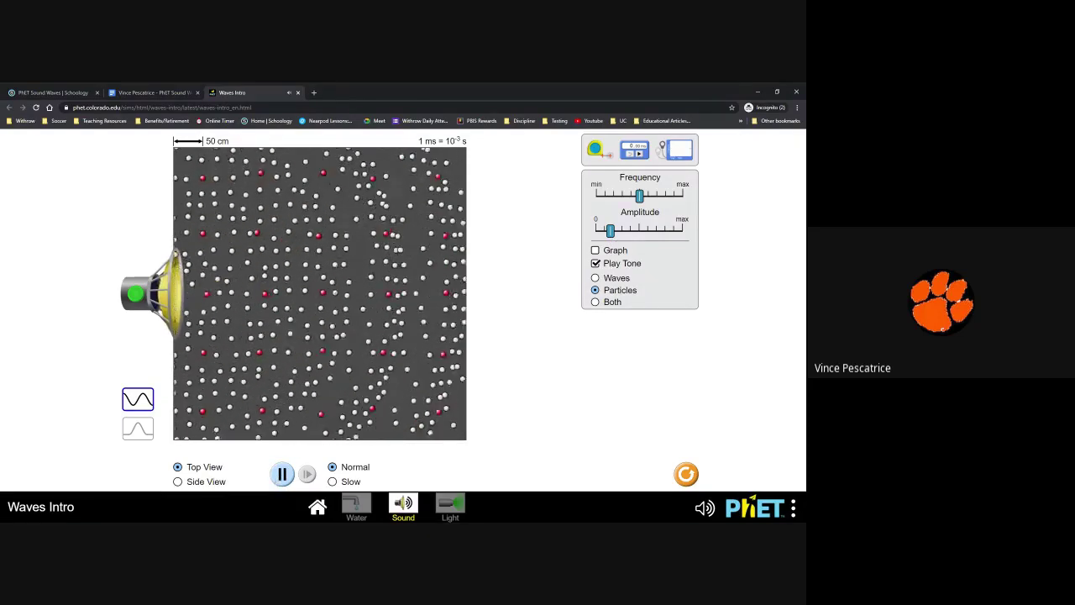
left_click(281, 474)
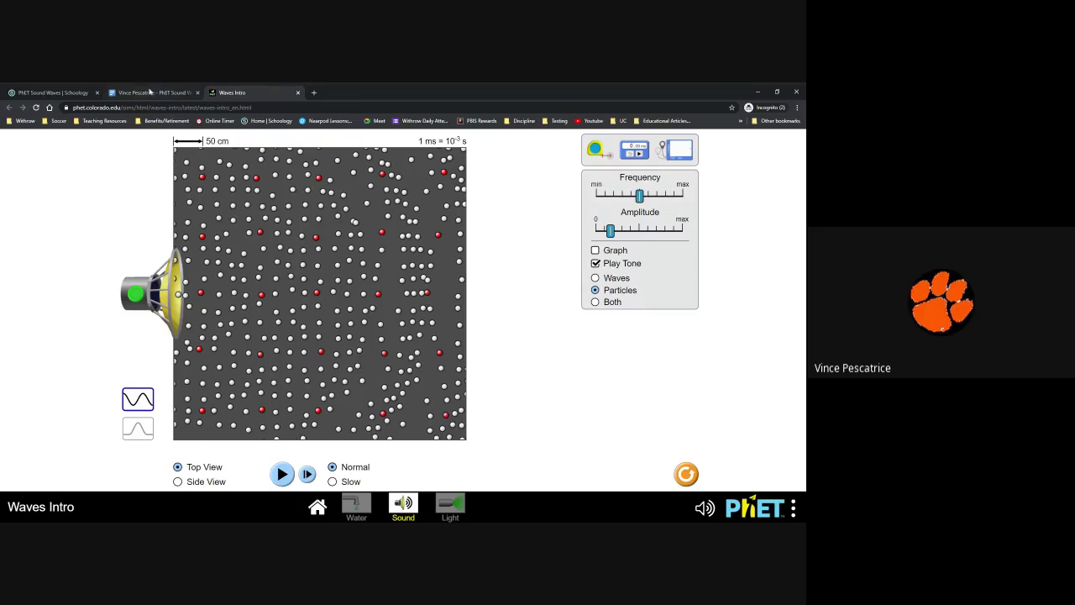
left_click(149, 91)
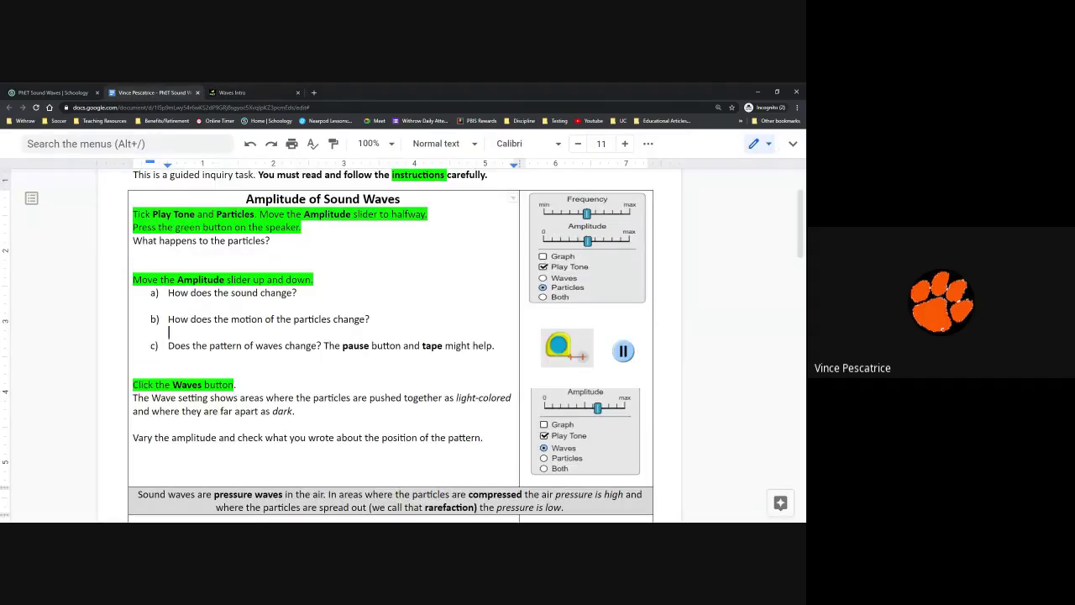
Scroll the worksheet down past question c) toward the Frequency of Sound Waves section.
left_click(169, 358)
scroll(183, 409, "down", 1)
scroll(183, 409, "down", 1)
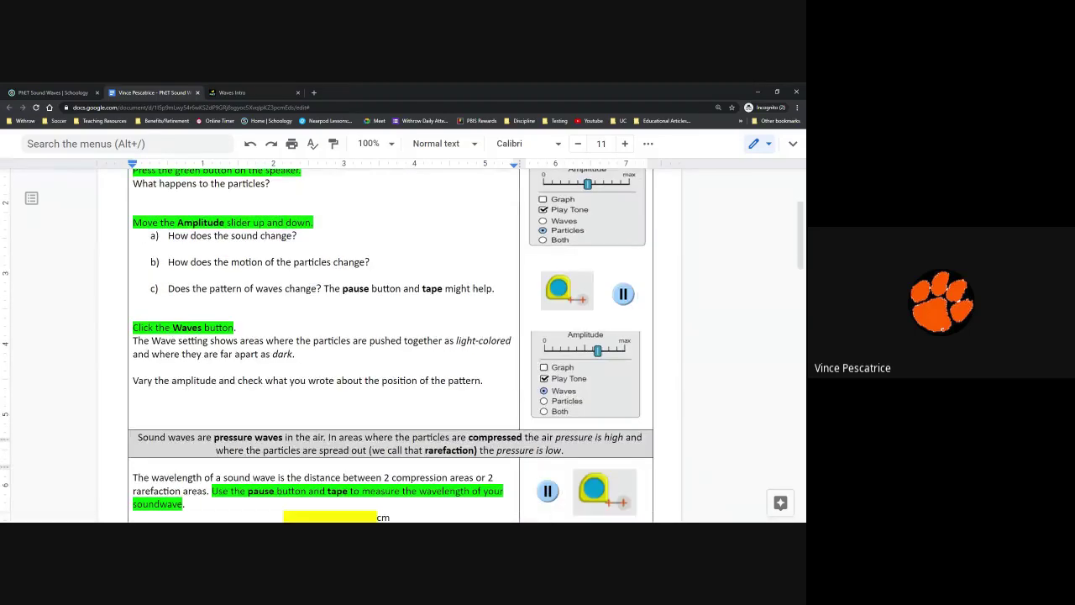
scroll(390, 344, "down", 3)
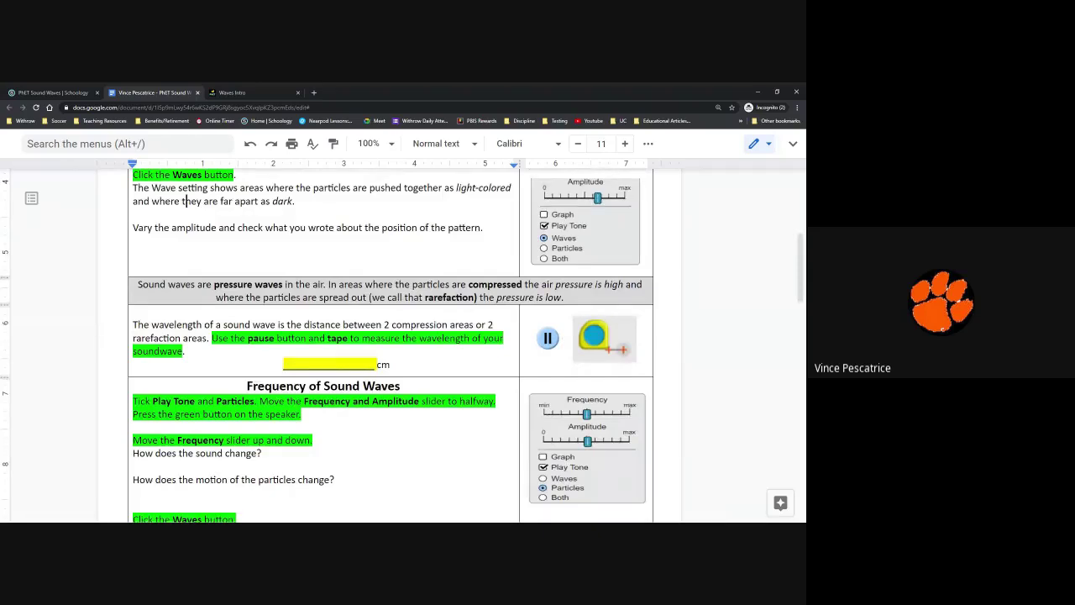
In the simulation, display the sound as waves instead of particles.
left_click(231, 92)
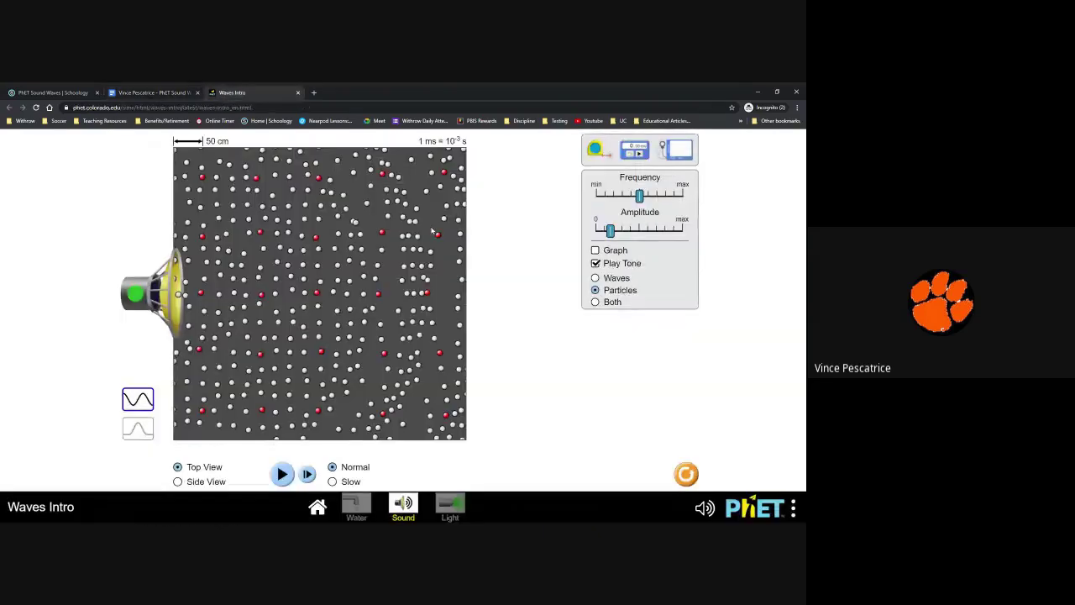
left_click(617, 280)
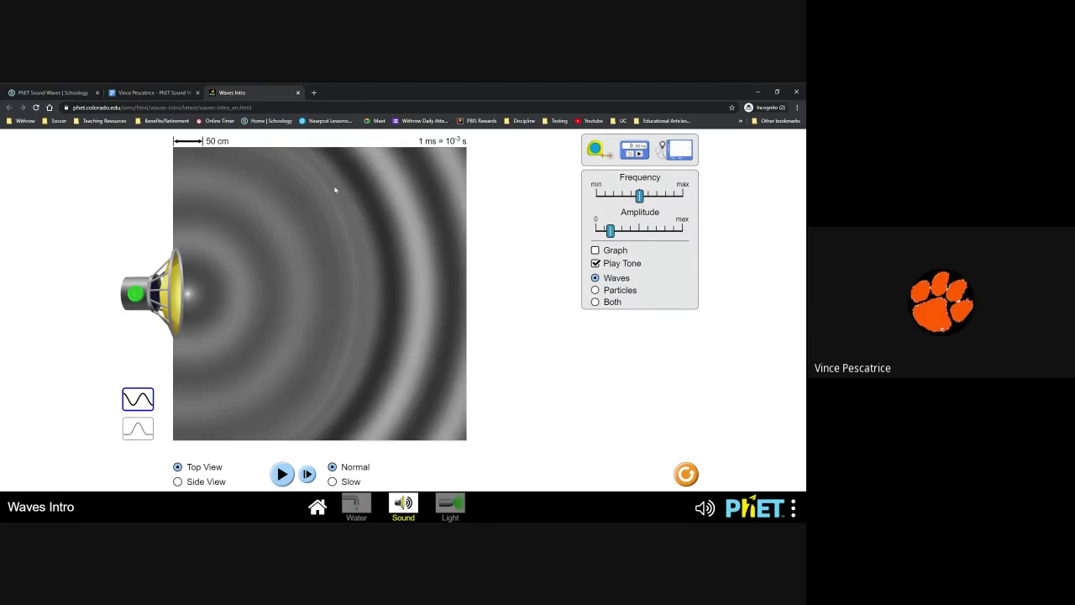
Check the simulation briefly, then scroll the worksheet to the min frequency wavelength blank.
left_click(167, 93)
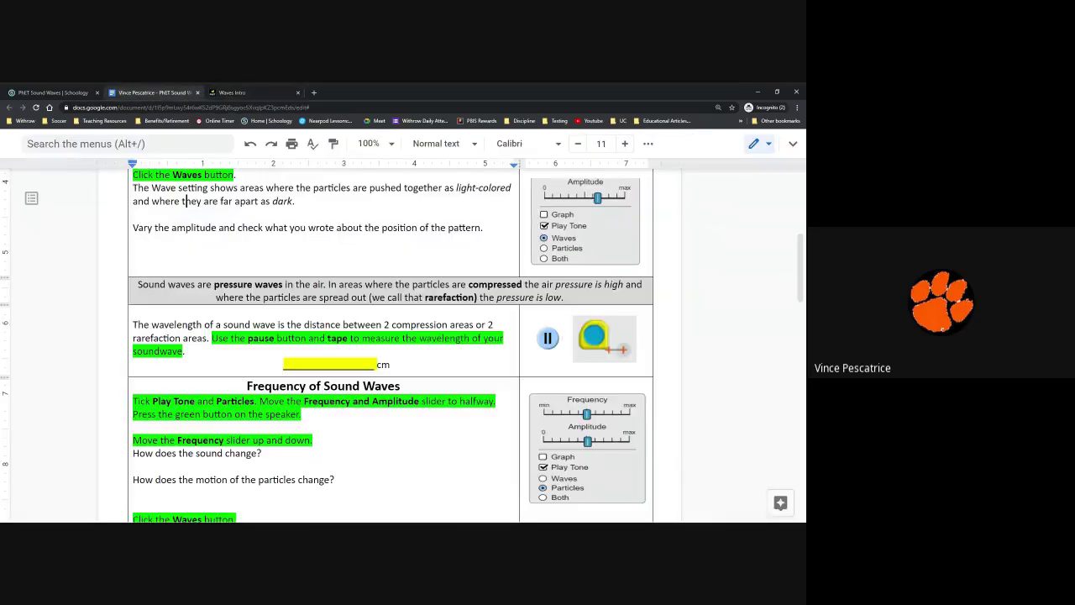
left_click(207, 228)
scroll(391, 344, "up", 2)
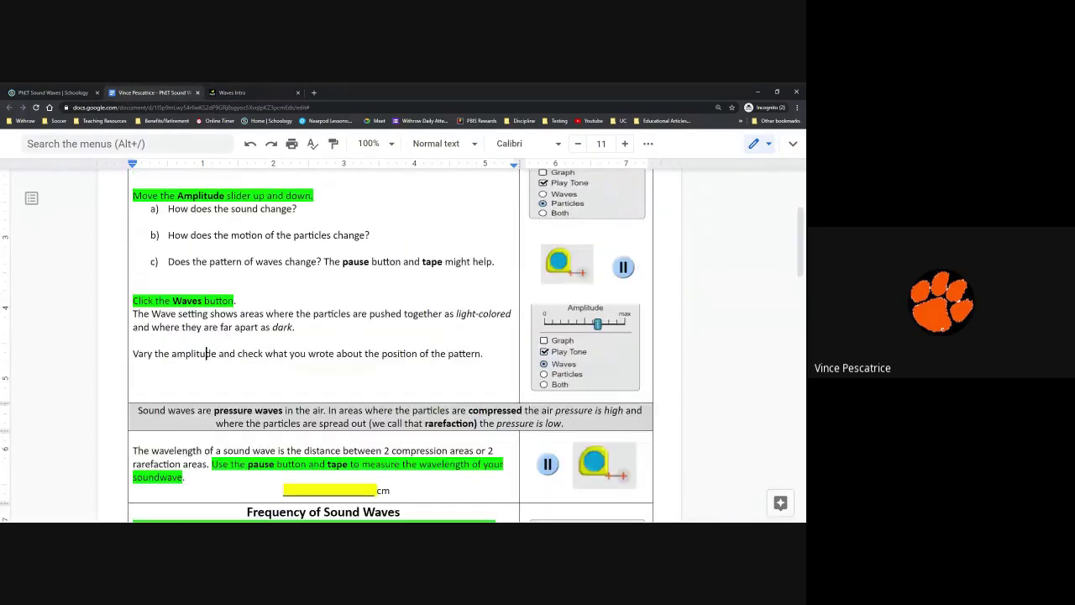
left_click(232, 93)
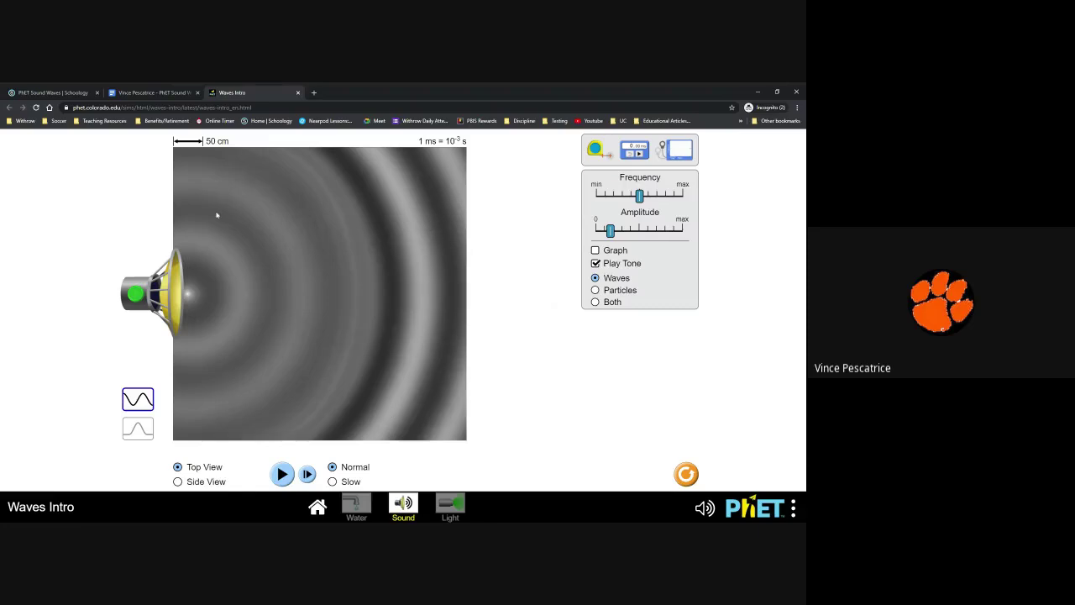
left_click(151, 93)
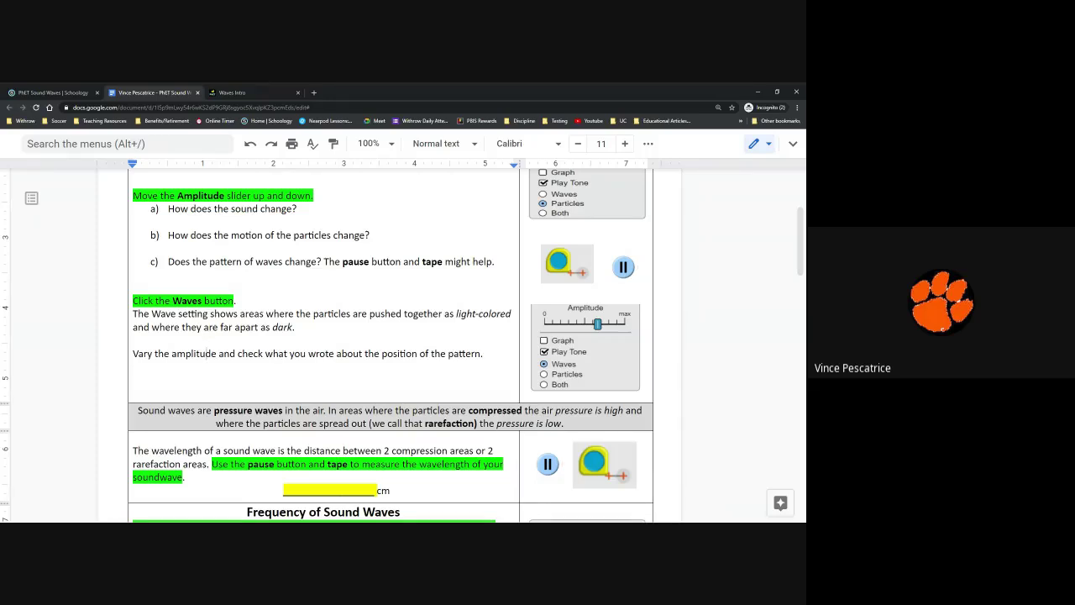
scroll(390, 346, "down", 1)
scroll(391, 346, "down", 3)
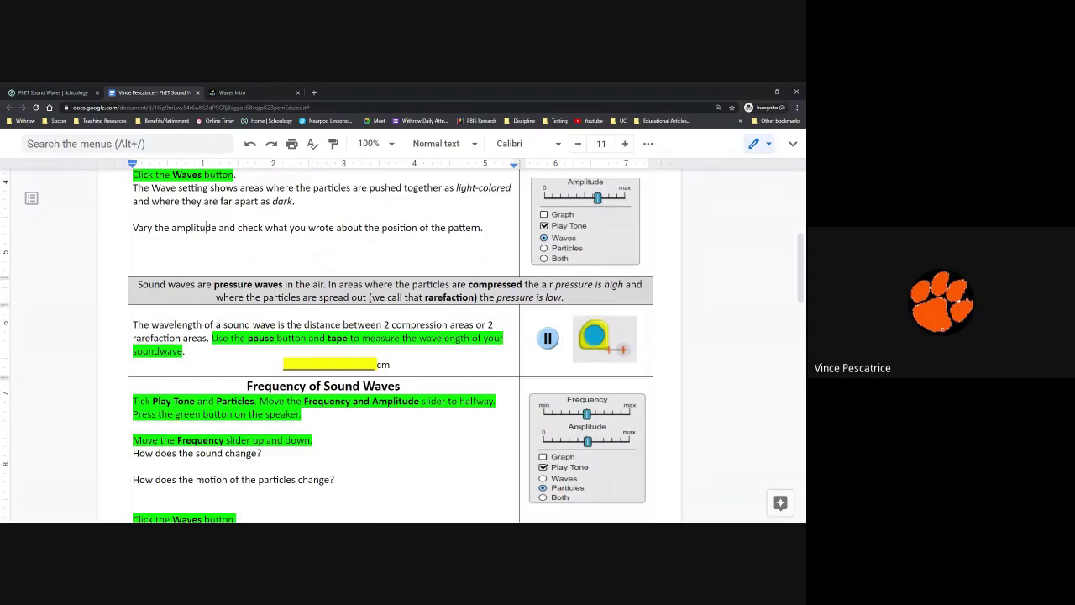
scroll(391, 346, "down", 3)
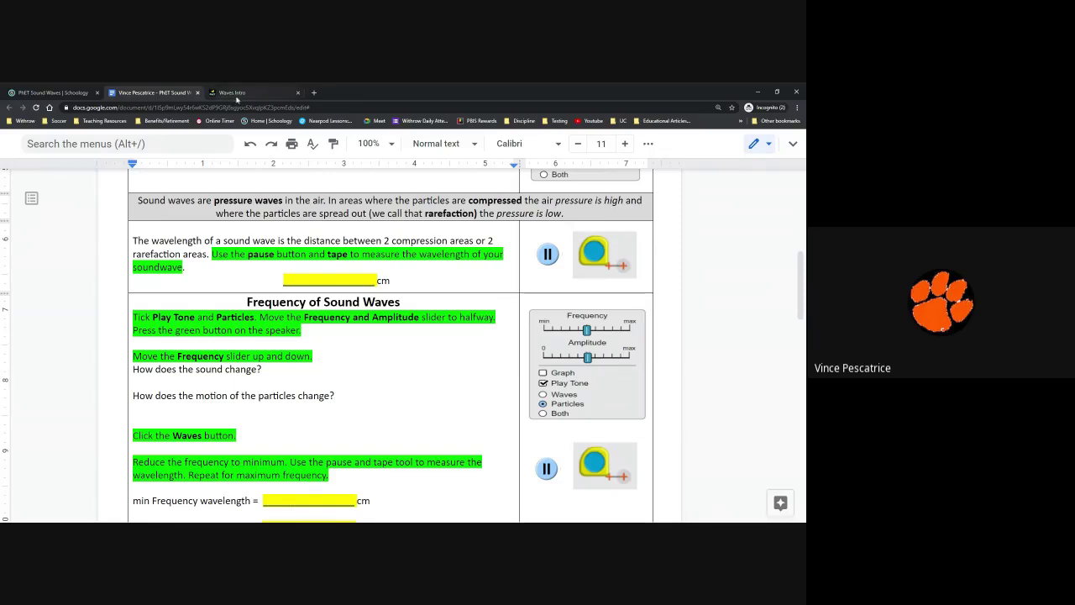
Set amplitude to maximum, play then freeze the wave rings, glancing at the worksheet instructions.
left_click(235, 93)
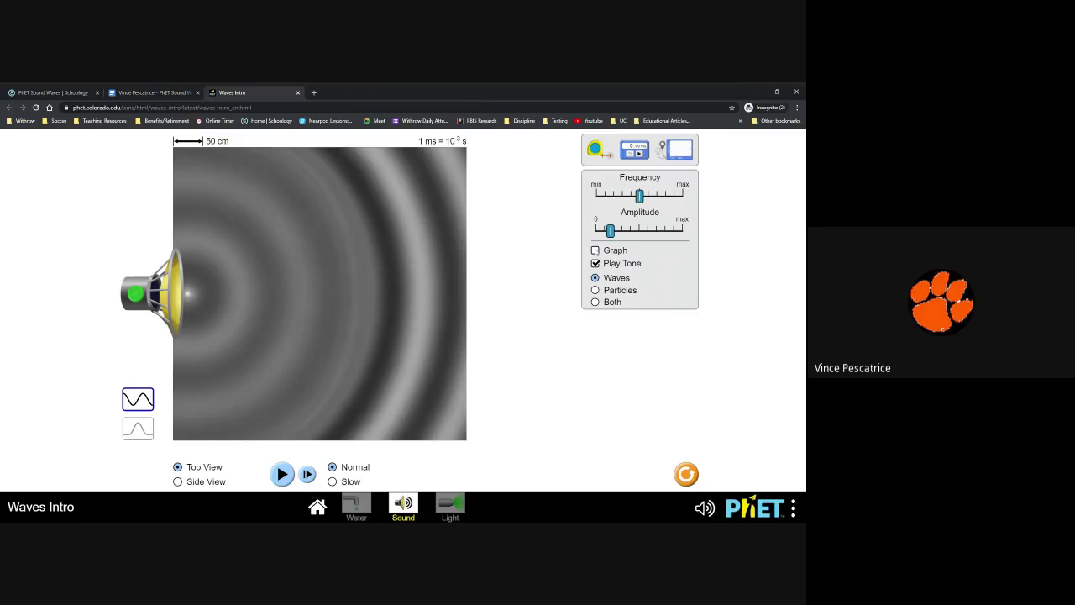
left_click_drag(611, 230, 682, 231)
left_click(283, 474)
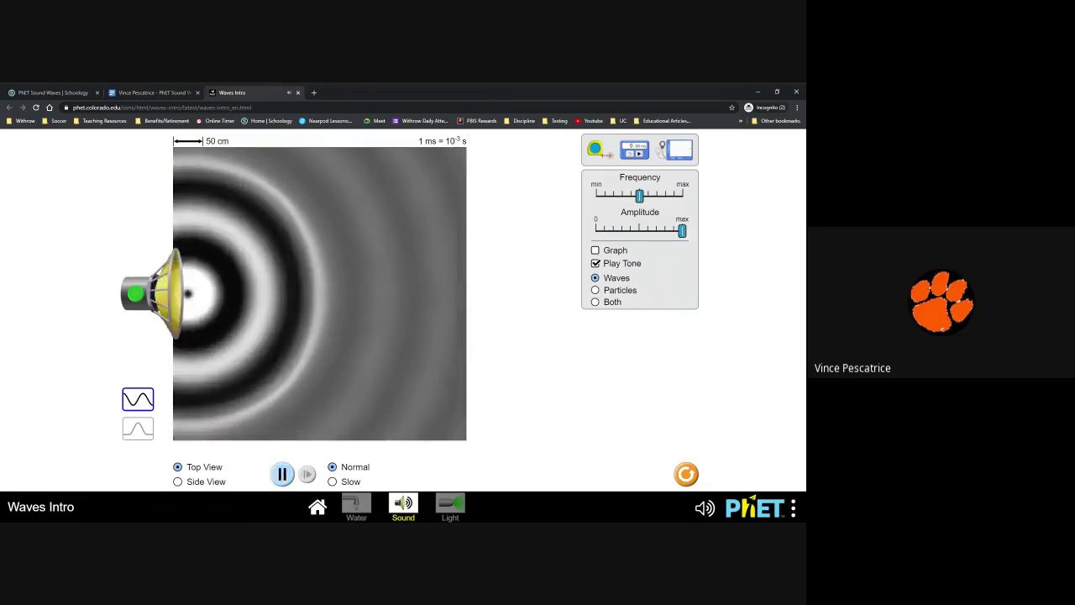
left_click(282, 474)
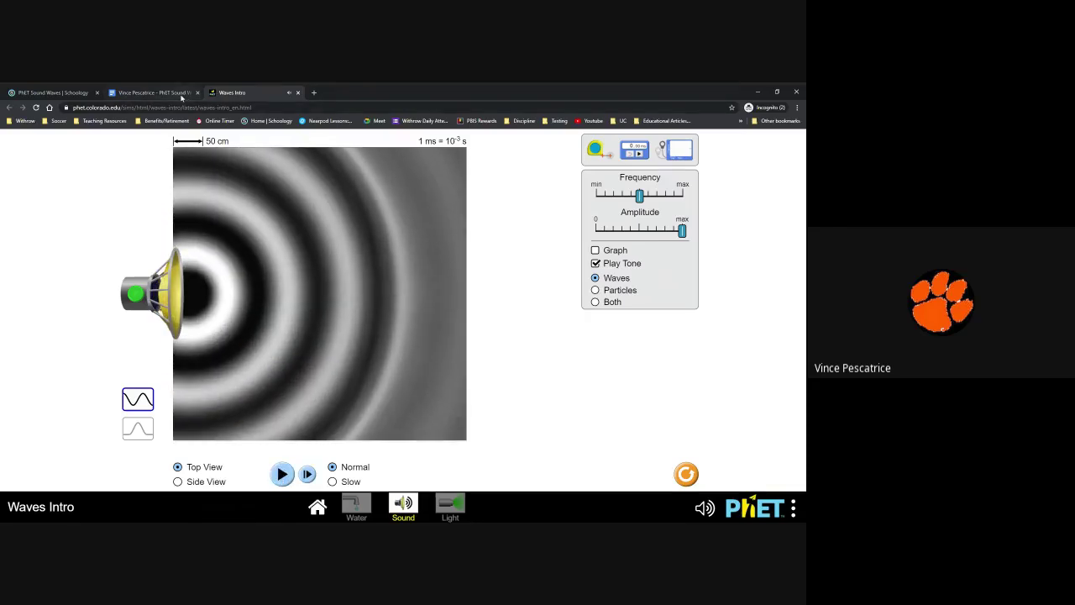
left_click(152, 92)
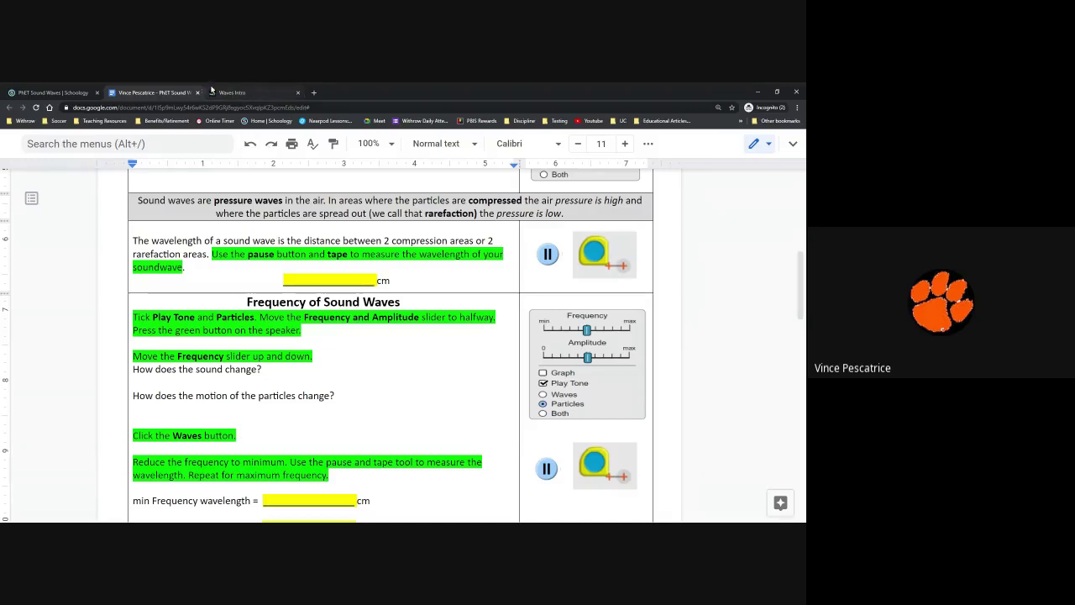
left_click(231, 92)
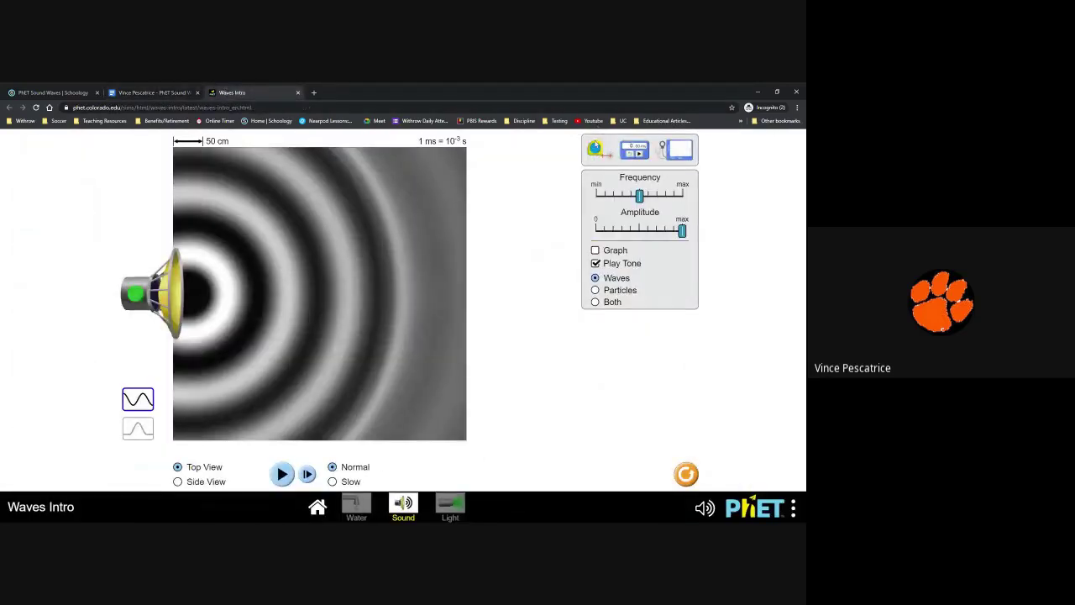
Lay the tape measure across the frozen wave bands, adjusting it to read 99.4 cm.
left_click_drag(610, 140, 286, 299)
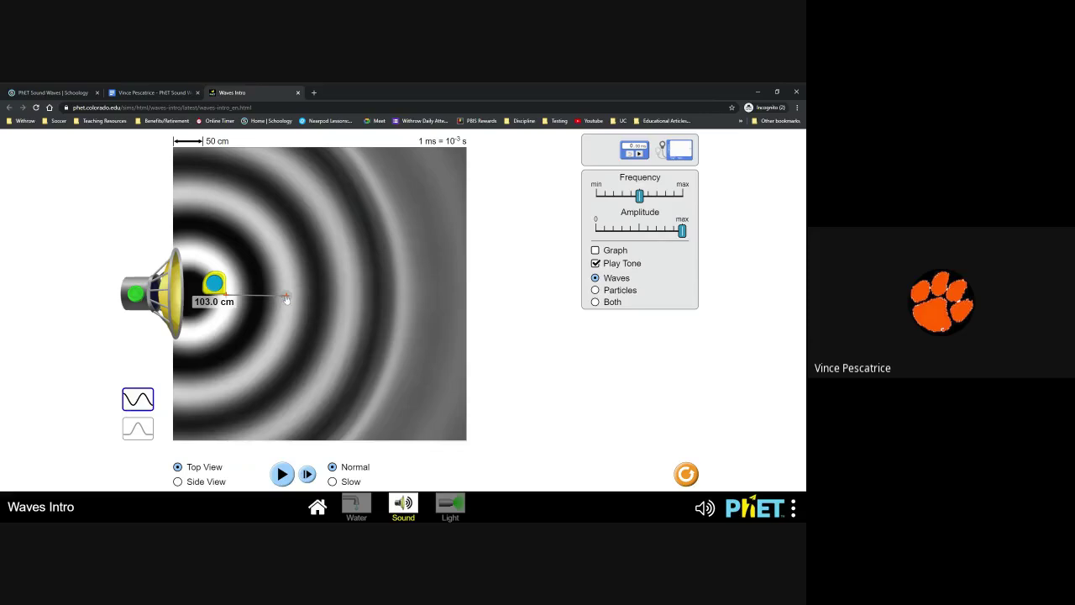
left_click_drag(287, 296, 284, 296)
left_click_drag(215, 284, 250, 283)
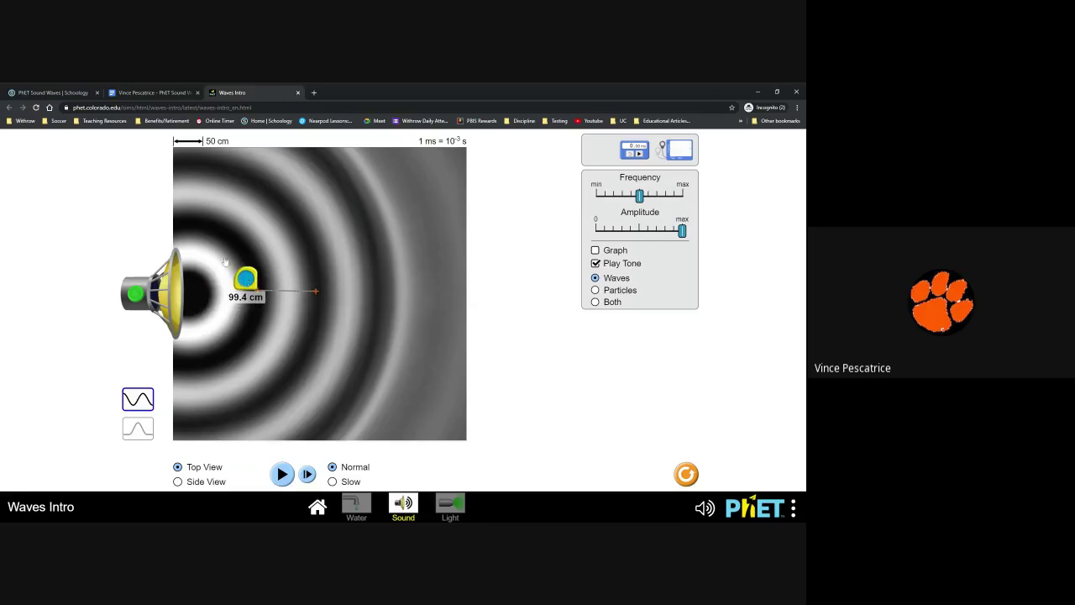
In the worksheet, scroll to the Frequency of Sound Waves section's blank min and max wavelength lines.
left_click(168, 93)
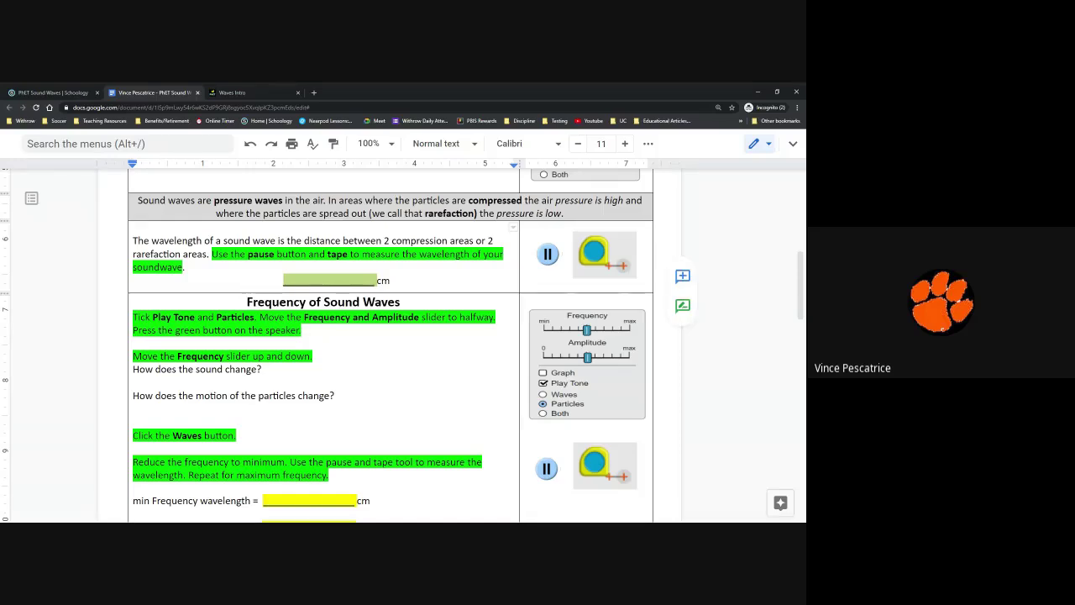
scroll(402, 346, "down", 1)
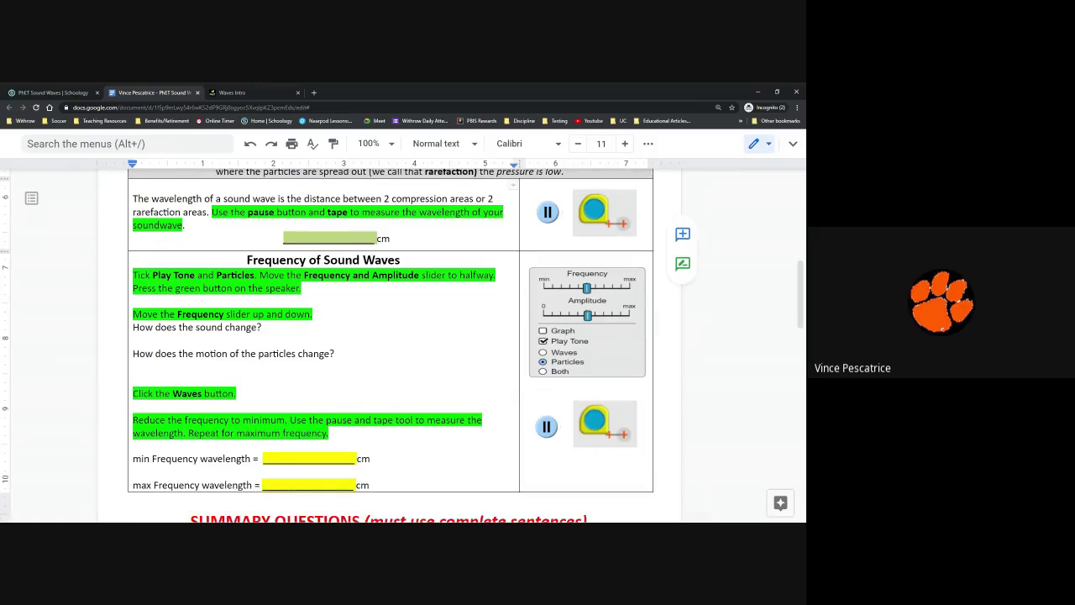
scroll(403, 346, "down", 2)
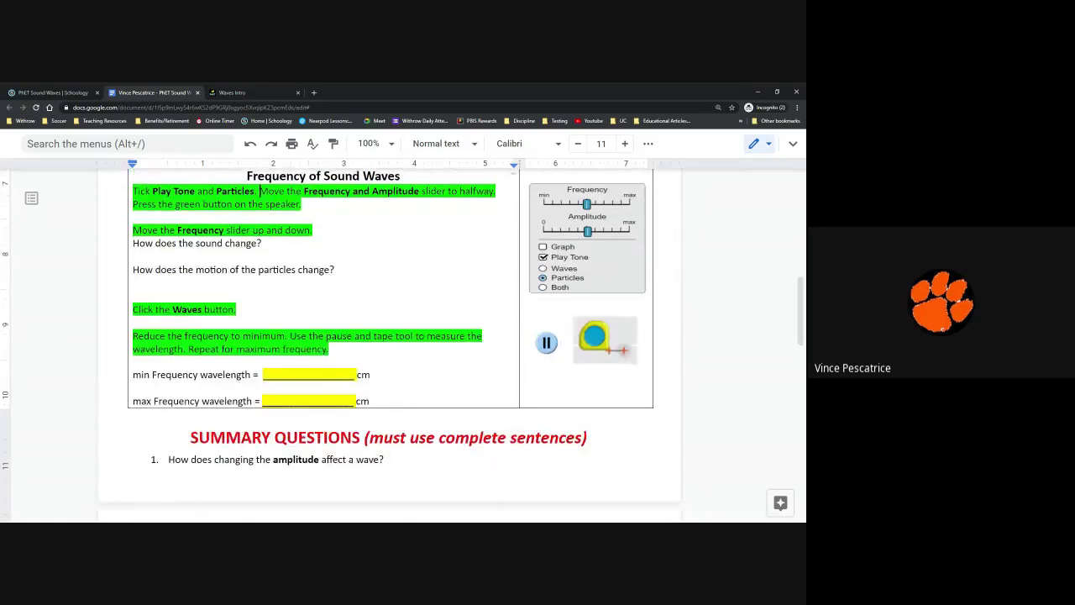
scroll(403, 346, "up", 1)
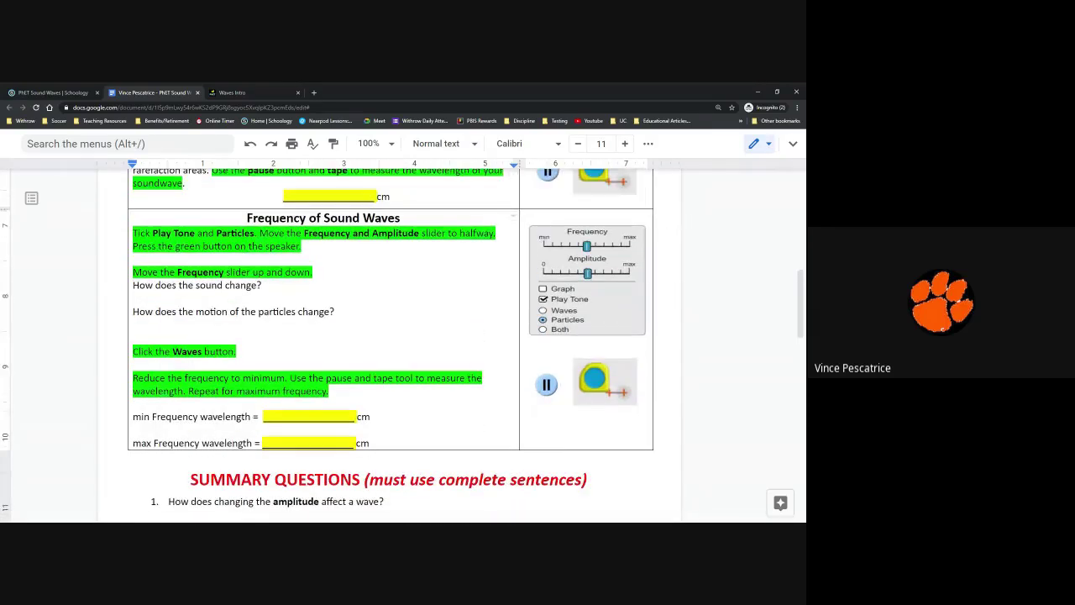
left_click(247, 218)
scroll(391, 344, "up", 1)
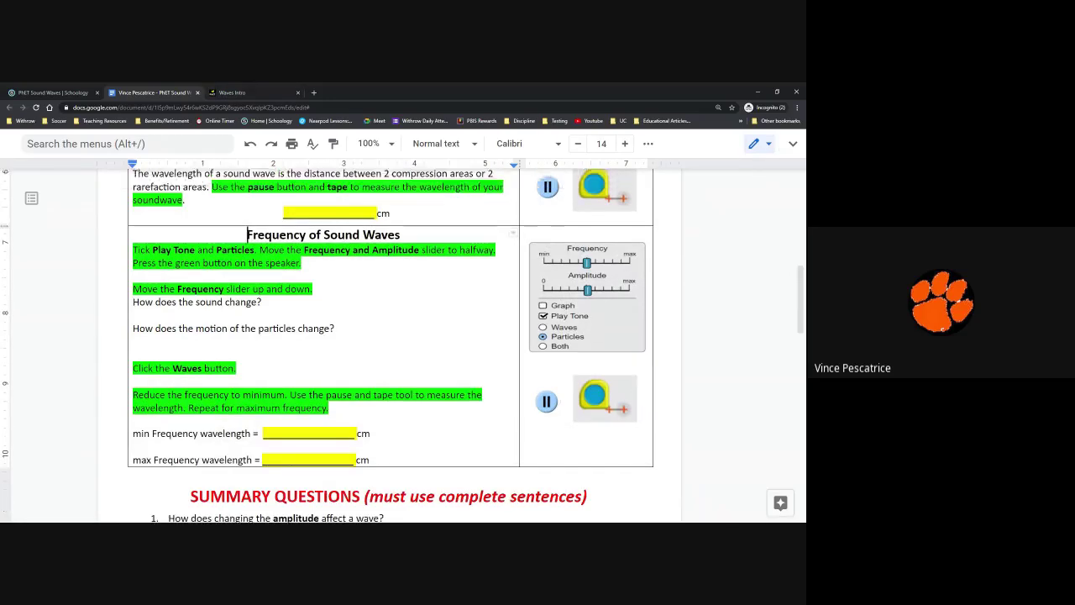
scroll(391, 344, "up", 3)
scroll(390, 345, "up", 2)
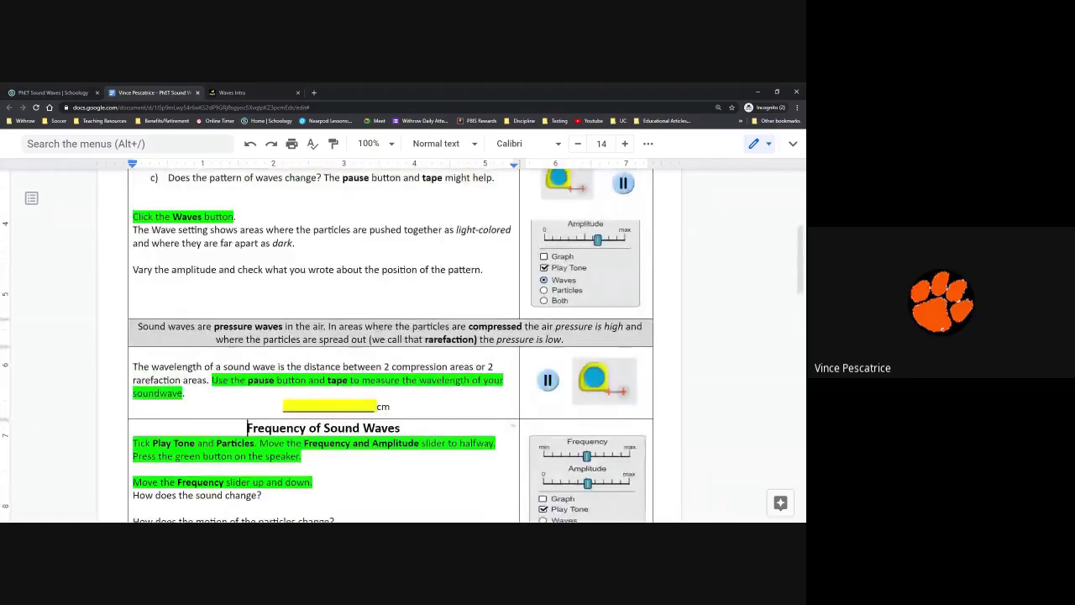
scroll(390, 345, "up", 3)
scroll(390, 344, "down", 7)
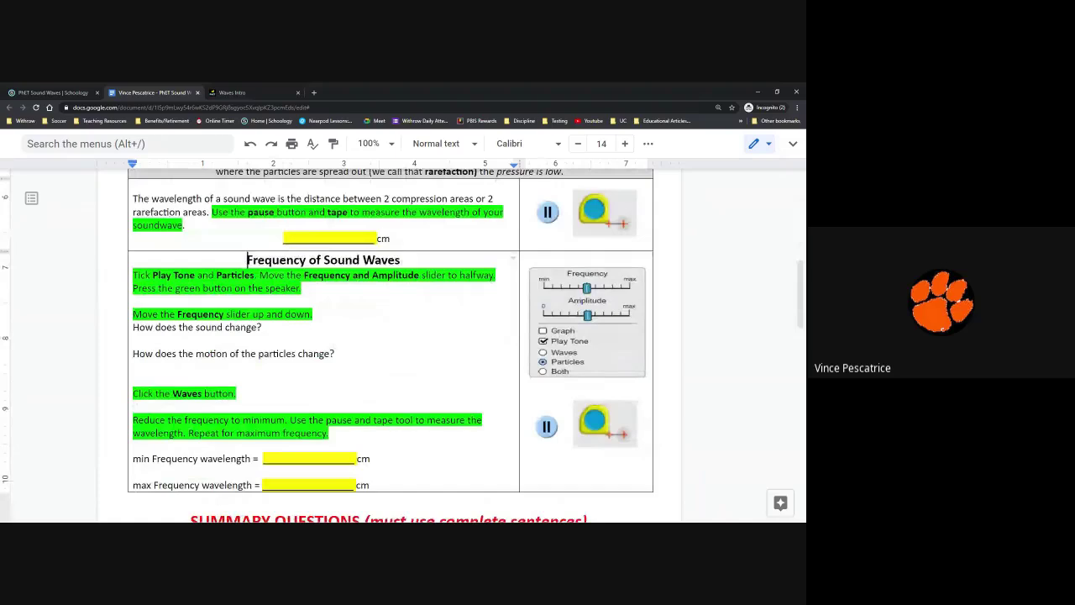
Reset the simulation and check the worksheet's picture of the frequency and amplitude settings.
left_click(271, 94)
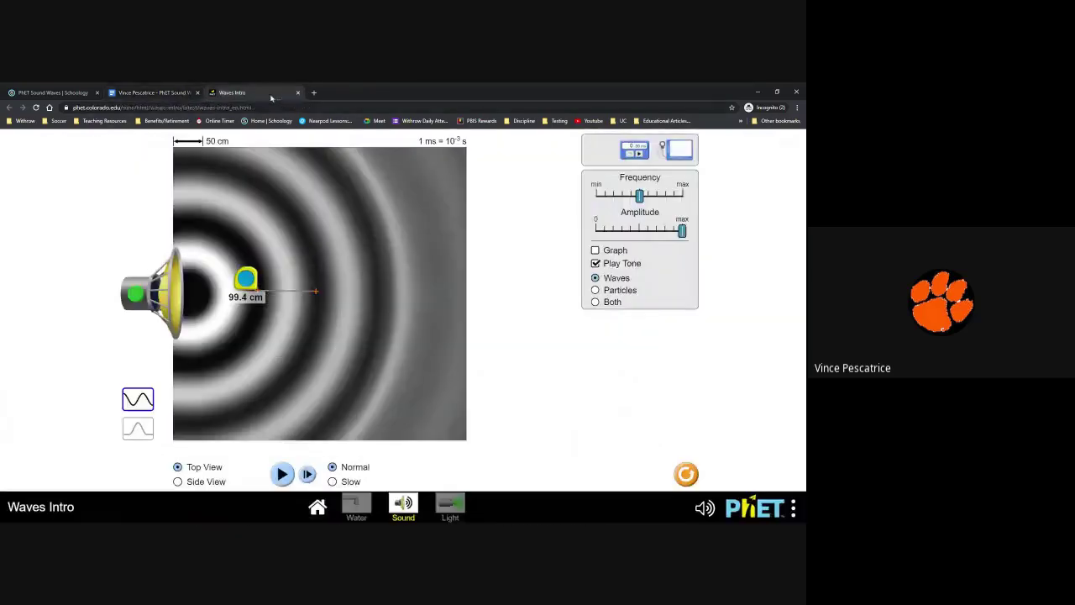
left_click(685, 474)
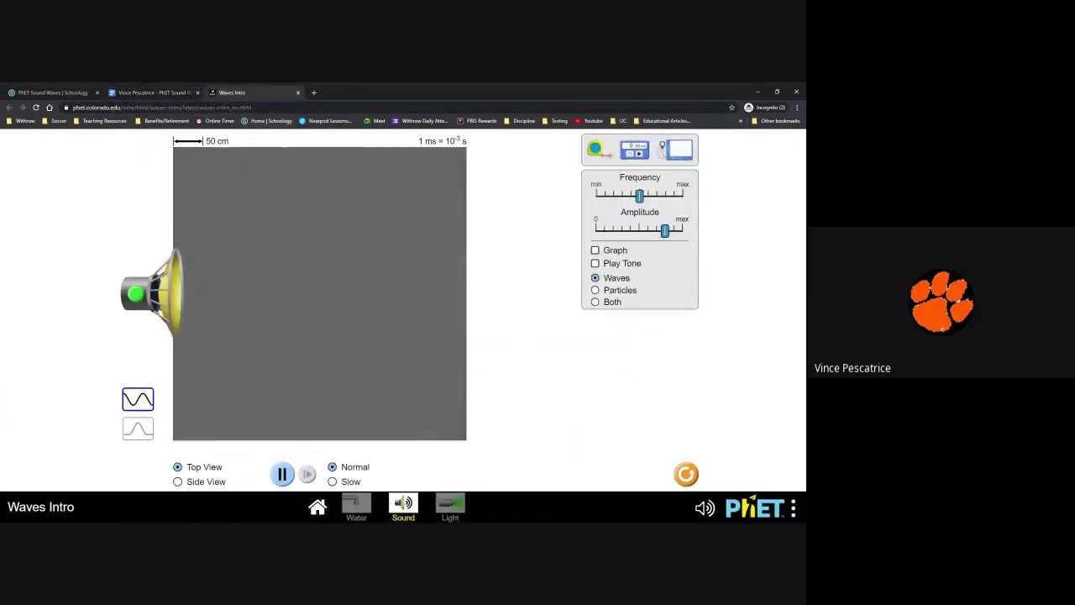
left_click(156, 92)
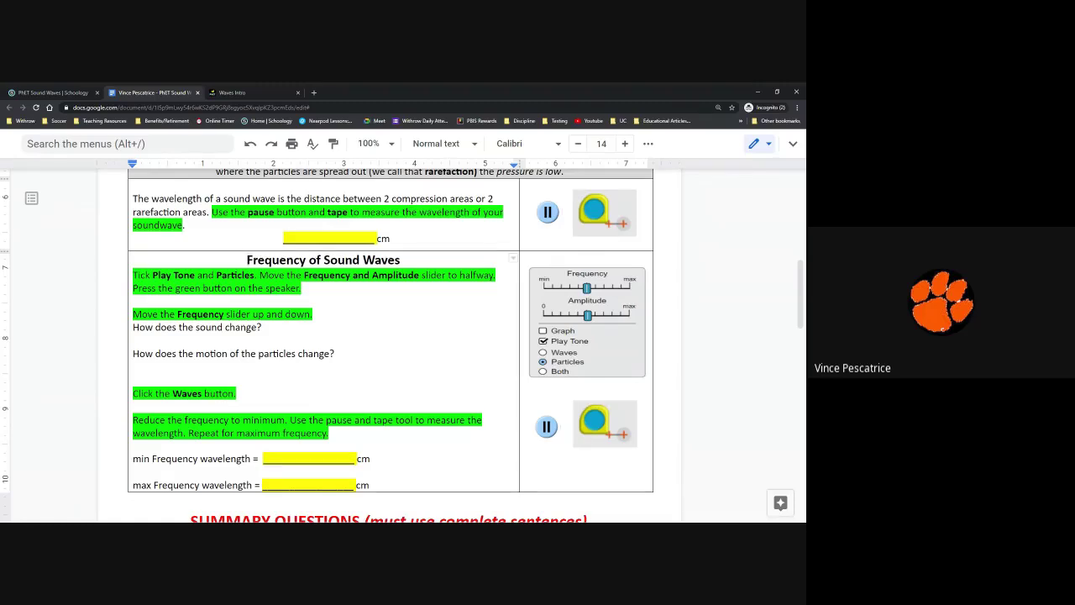
left_click(558, 306)
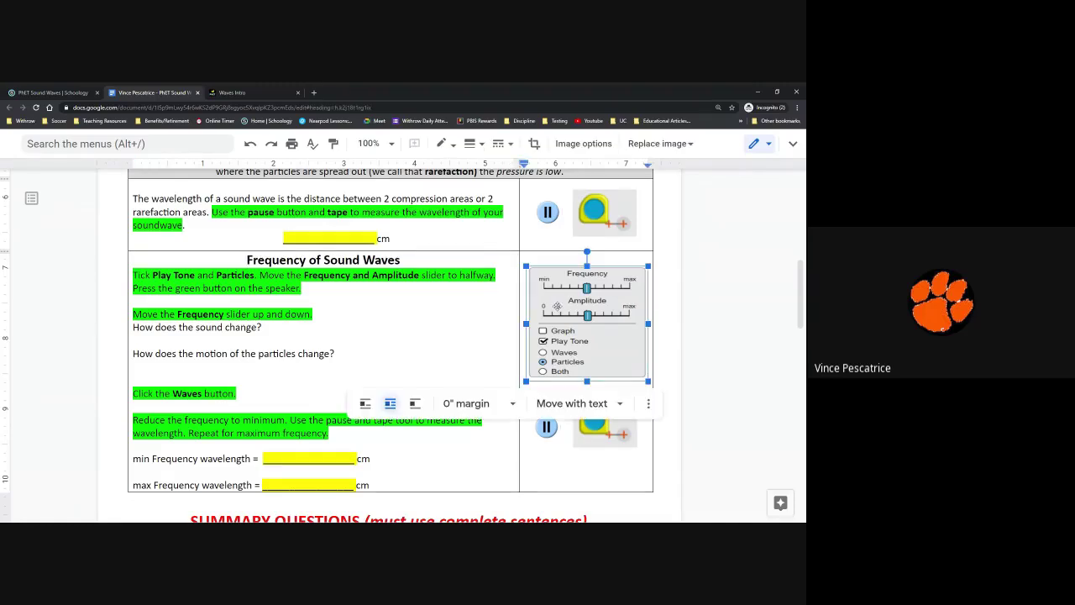
left_click(248, 93)
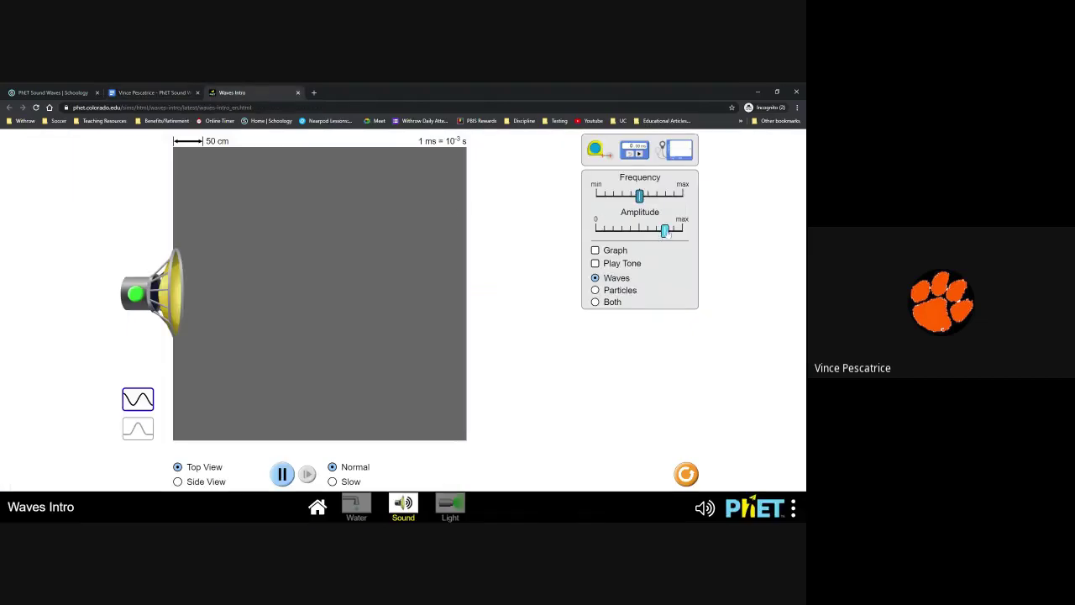
Set amplitude to halfway, turn on the tone in particle view, and start the speaker.
left_click_drag(665, 231, 641, 235)
left_click(618, 264)
left_click(614, 290)
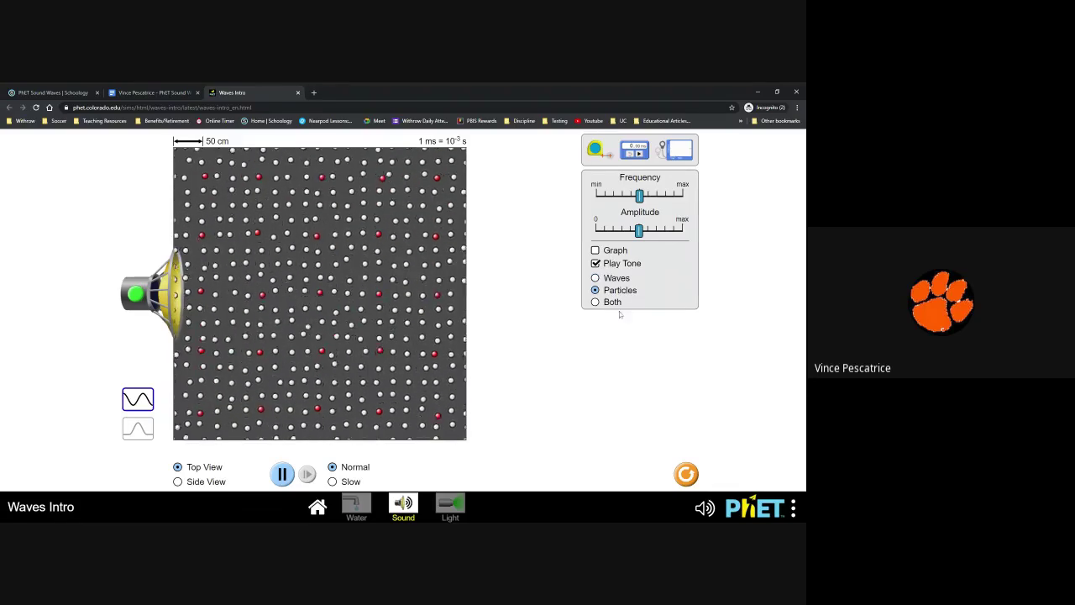
left_click(133, 294)
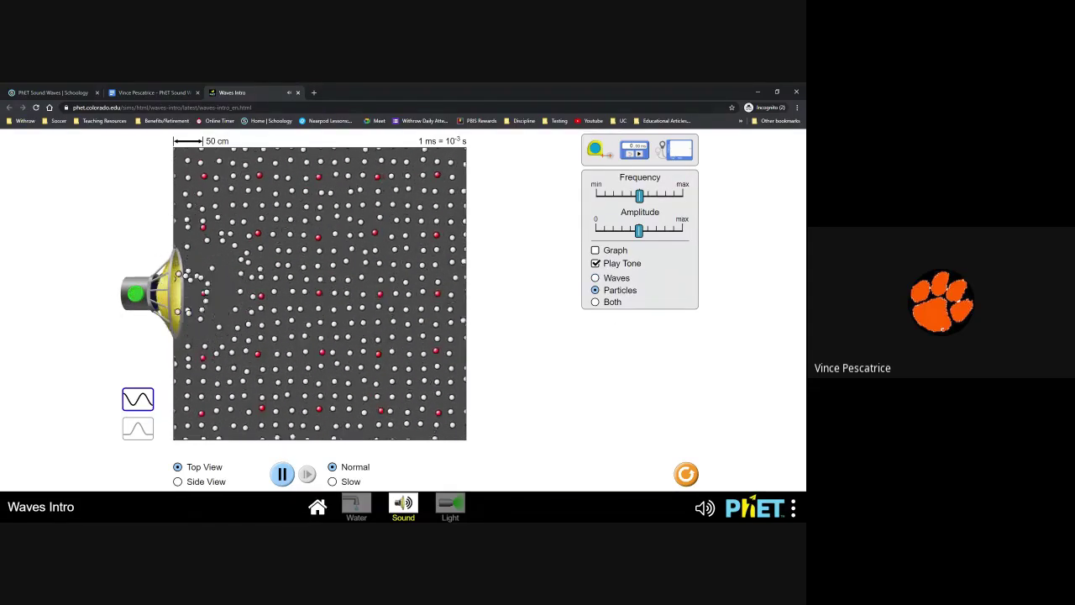
Lower the frequency near its minimum, then begin an answer under 'How does the sound change?'.
key("ctrl+shift+Tab")
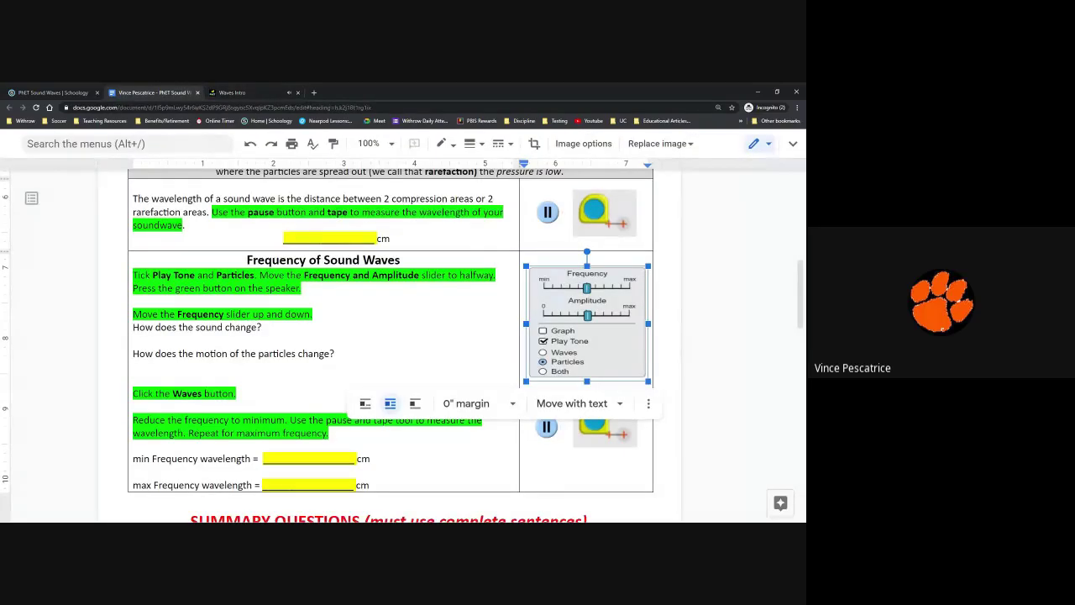
left_click(252, 93)
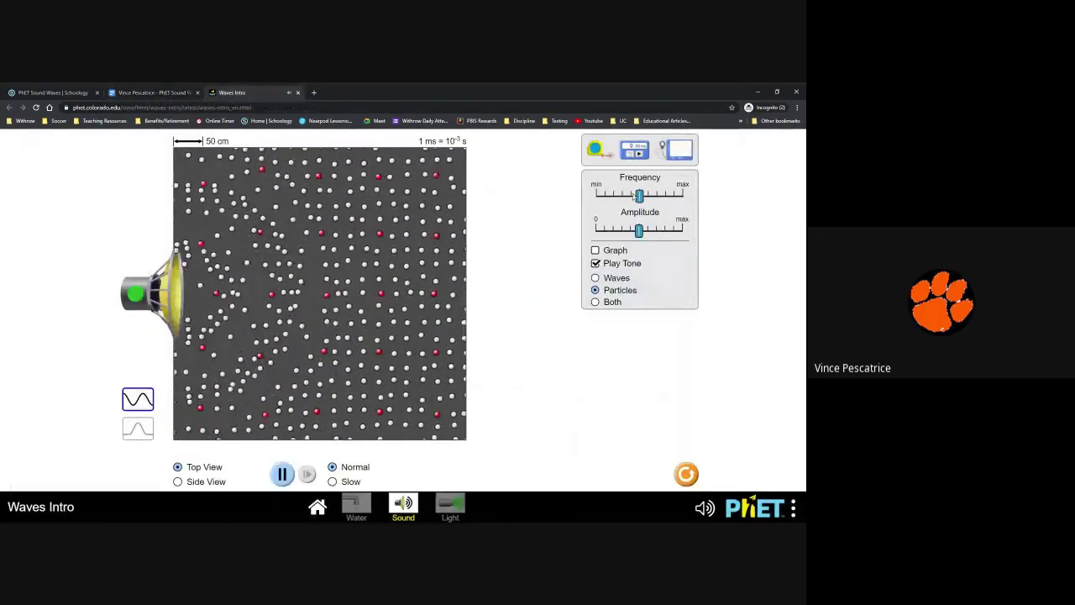
left_click_drag(639, 196, 611, 195)
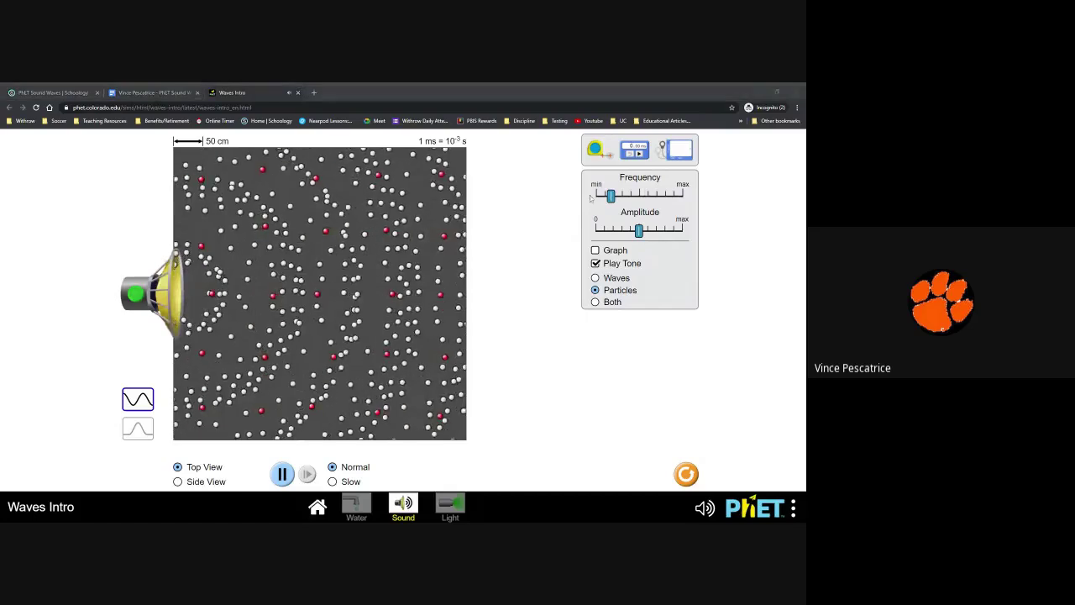
left_click(160, 93)
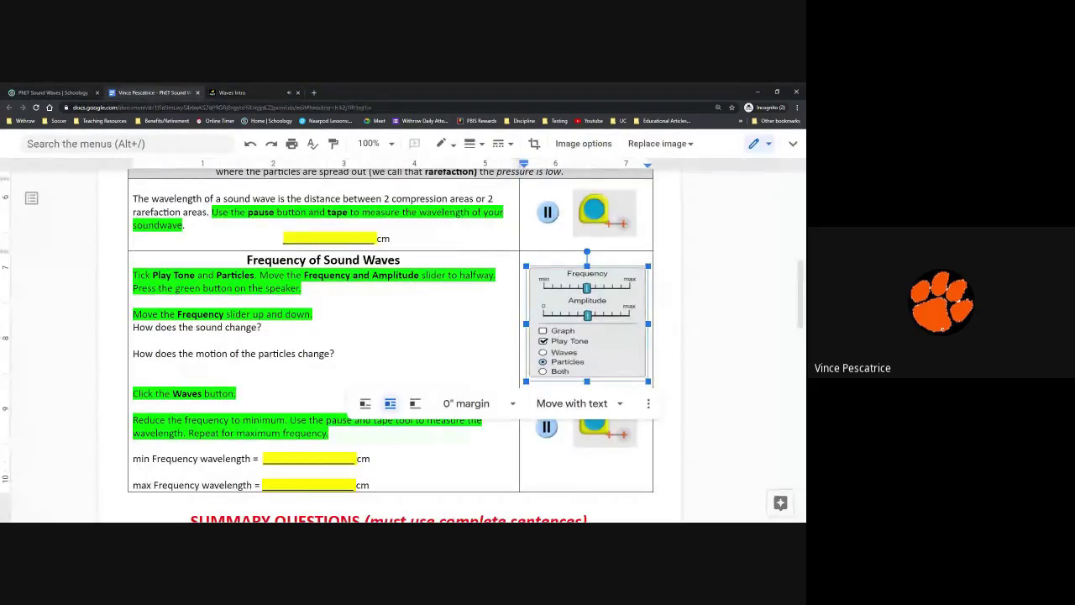
left_click(135, 340)
left_click(135, 340)
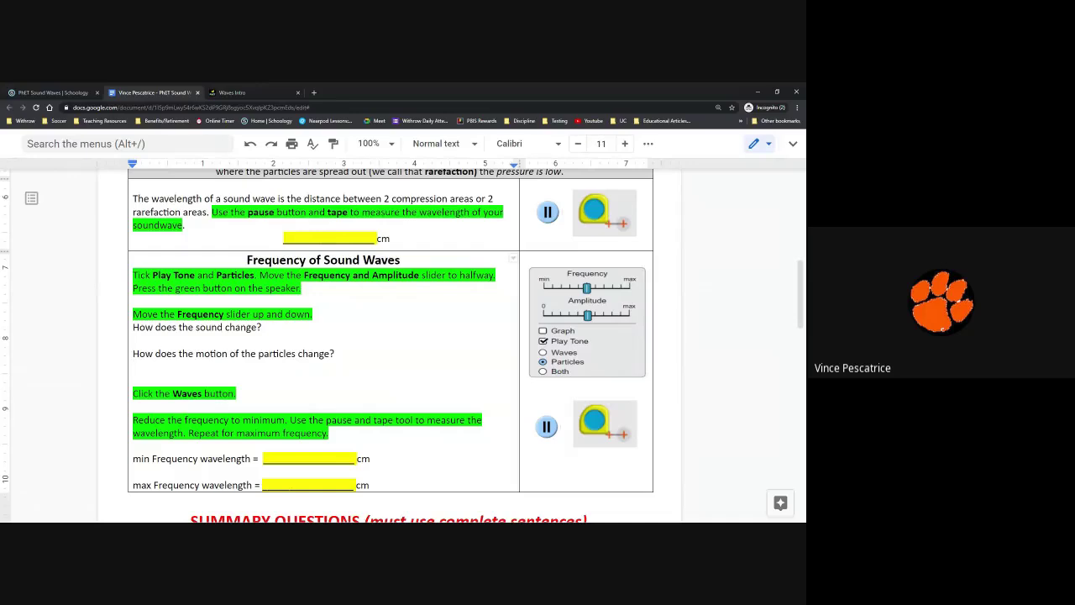
Push the frequency from low to its maximum and pause the particle motion.
left_click(243, 93)
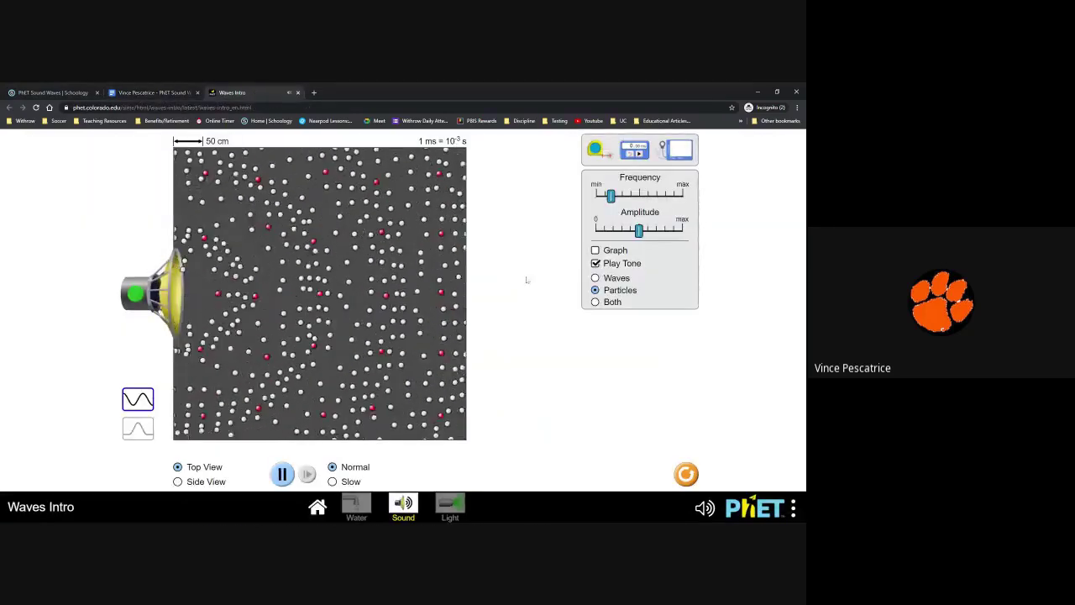
left_click_drag(611, 194, 607, 195)
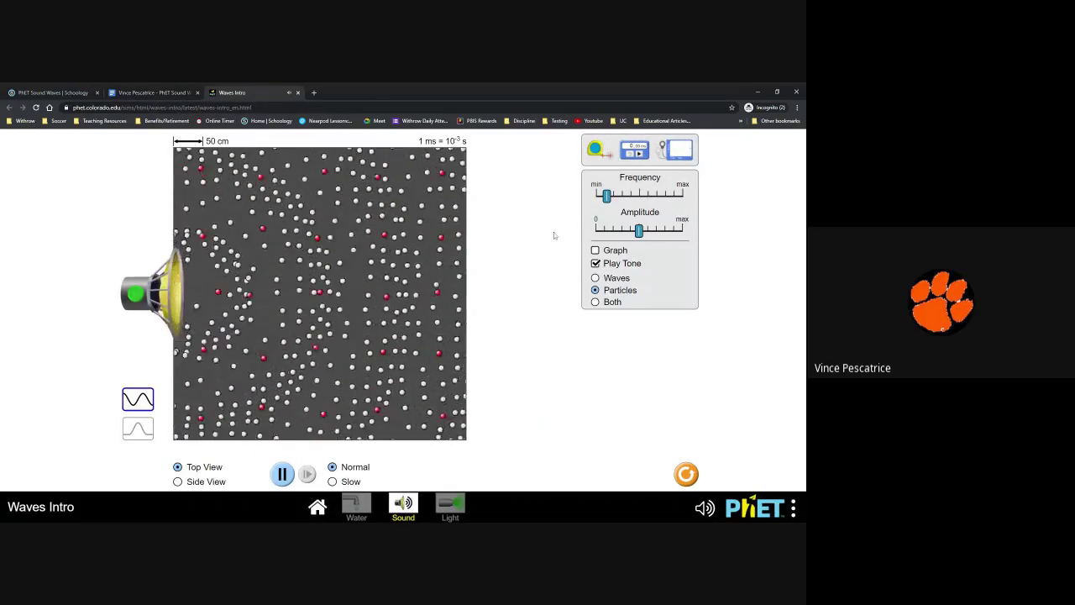
left_click_drag(607, 195, 678, 205)
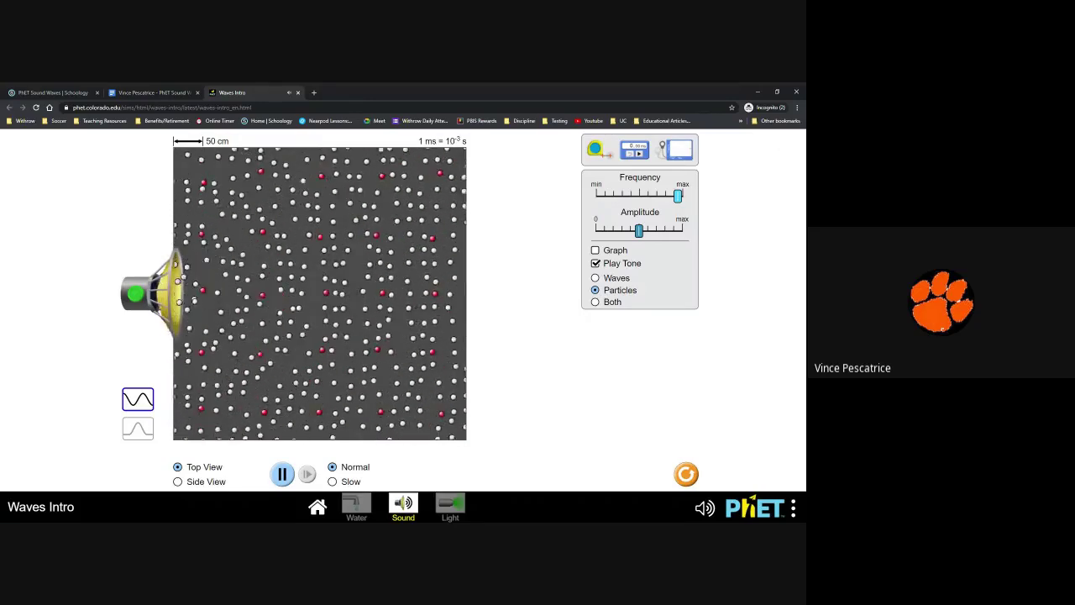
left_click(290, 475)
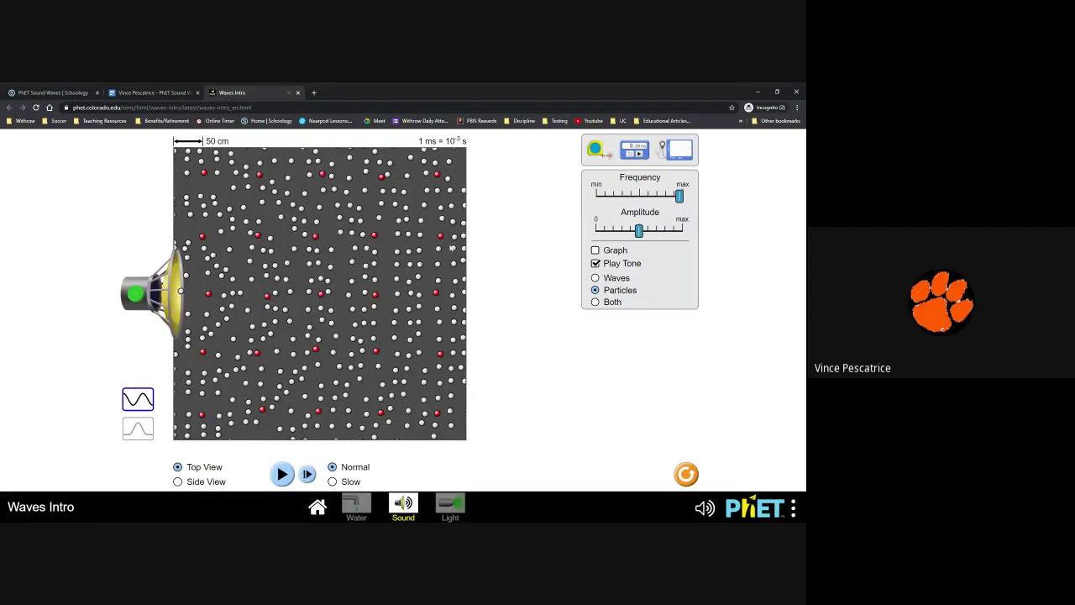
Scroll the worksheet to the Waves step, then display the sound as wave rings.
key("ctrl+shift+Tab")
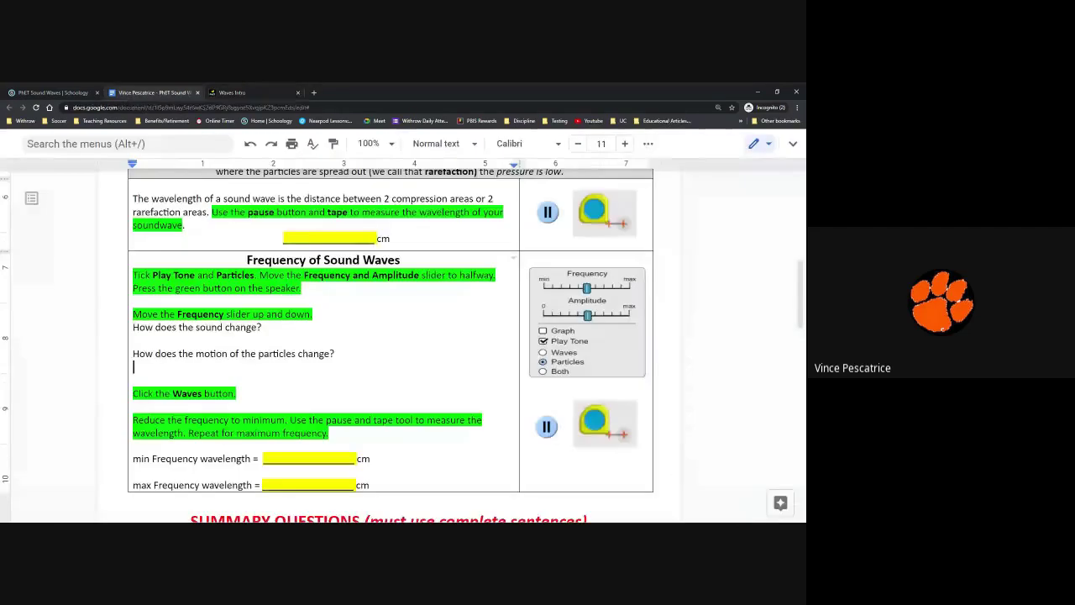
scroll(391, 336, "down", 1)
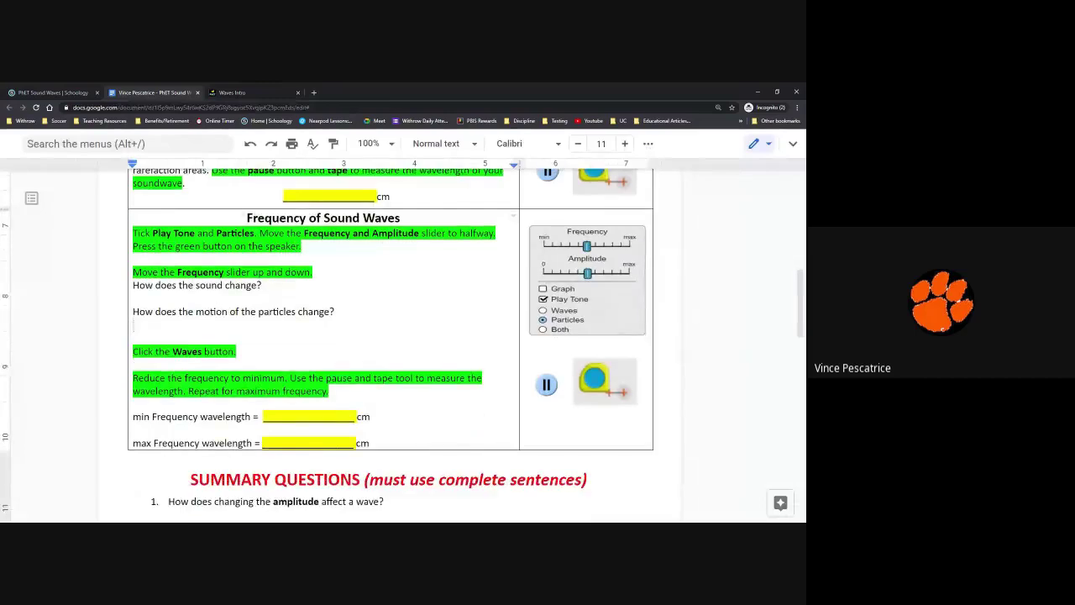
scroll(390, 336, "down", 1)
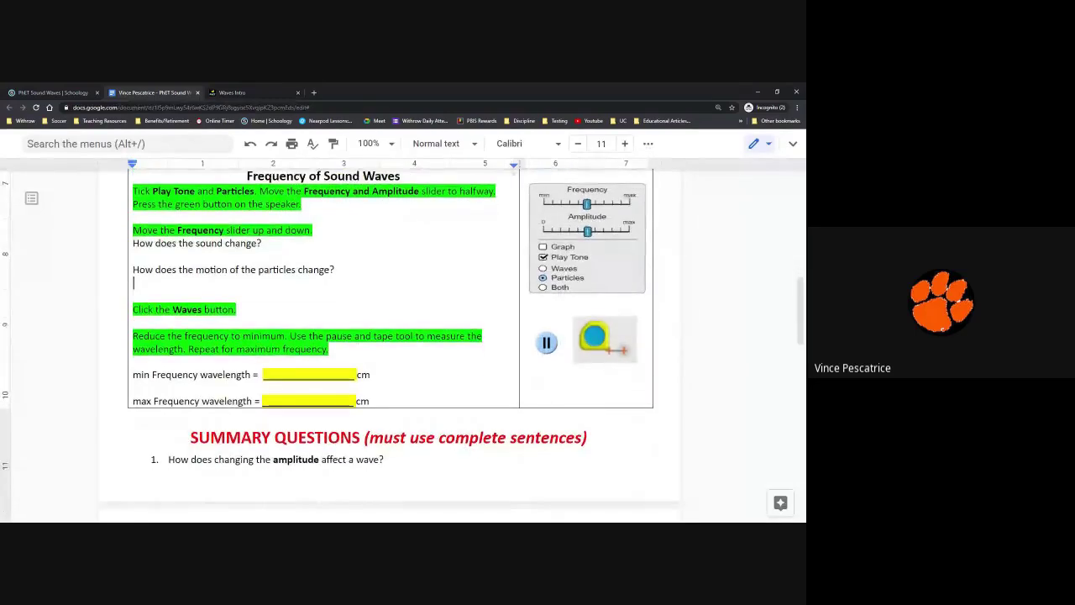
left_click(215, 98)
left_click(595, 278)
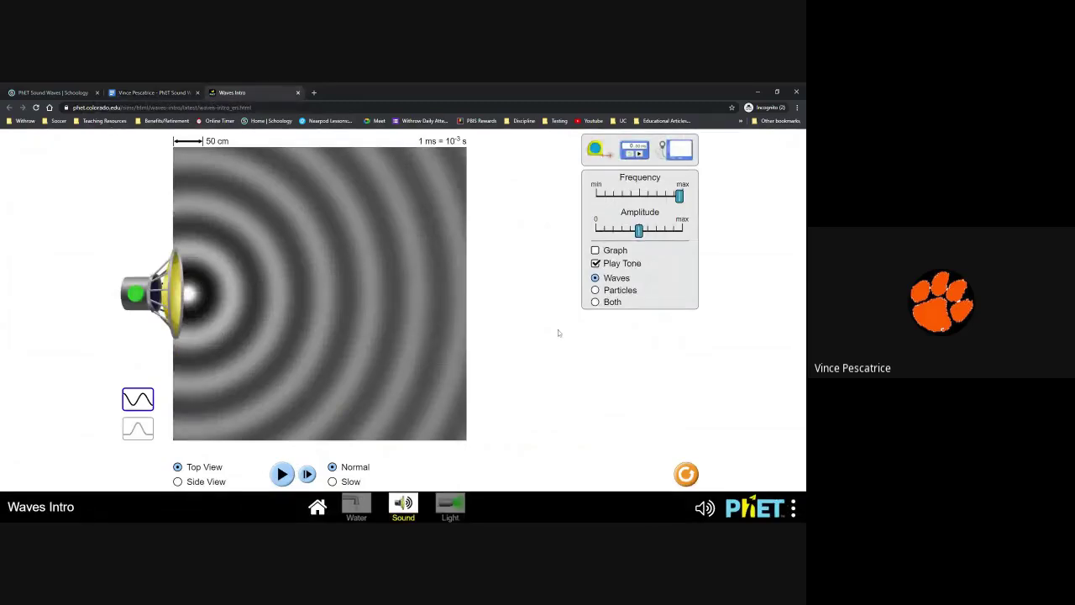
Resume the waves and drop the frequency from maximum to minimum, checking the worksheet.
left_click(283, 474)
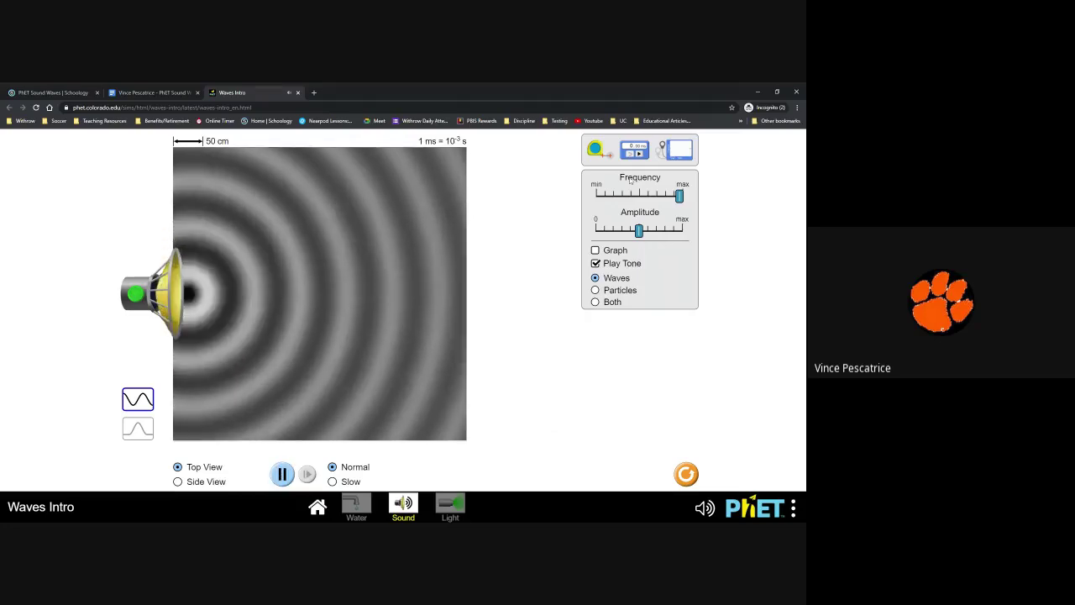
left_click_drag(679, 196, 604, 195)
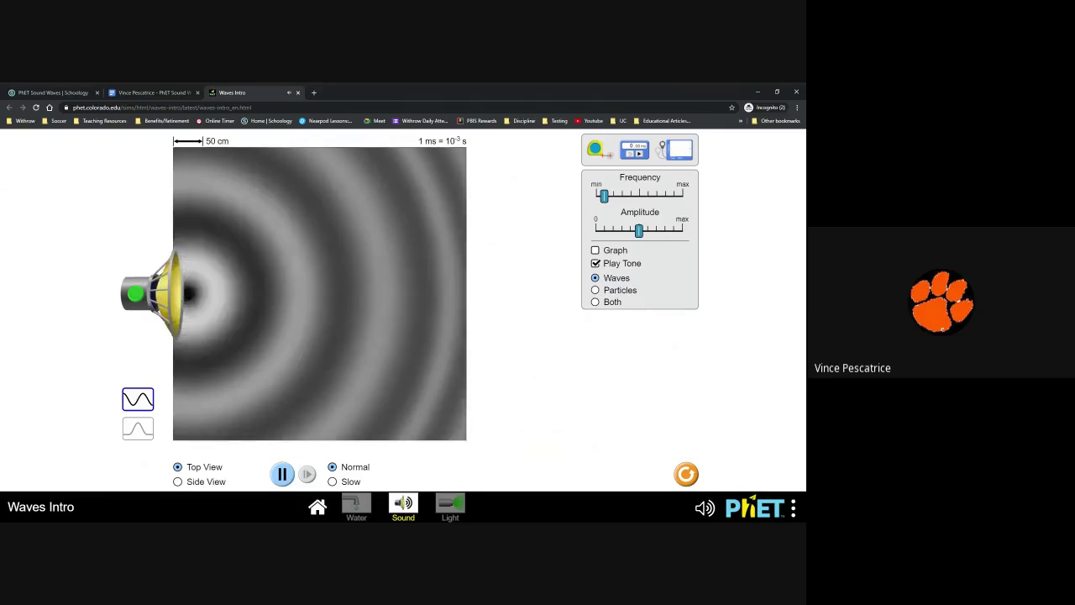
left_click(143, 93)
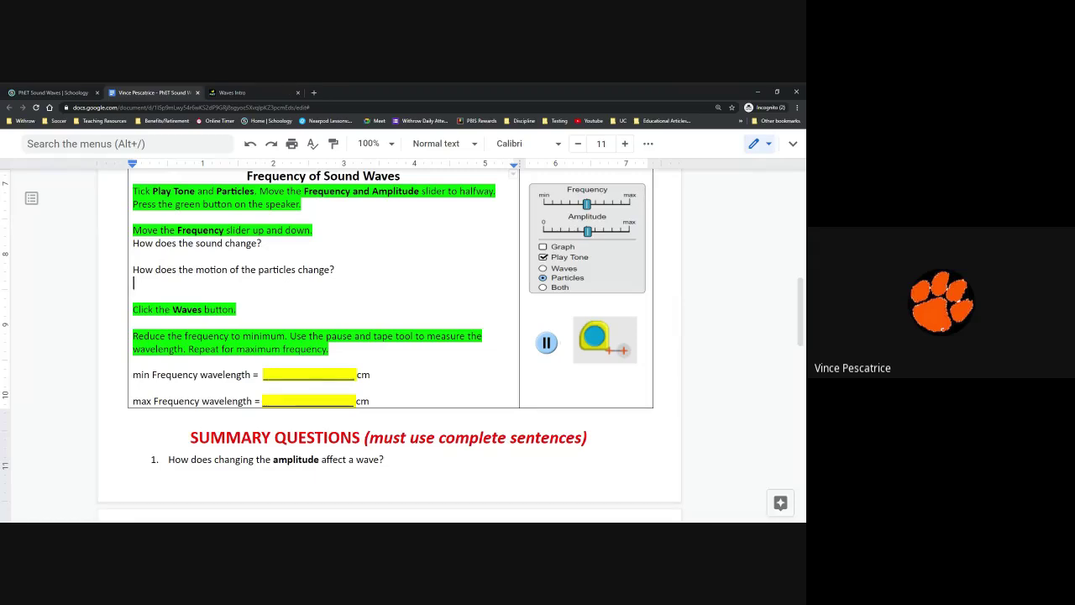
left_click(235, 93)
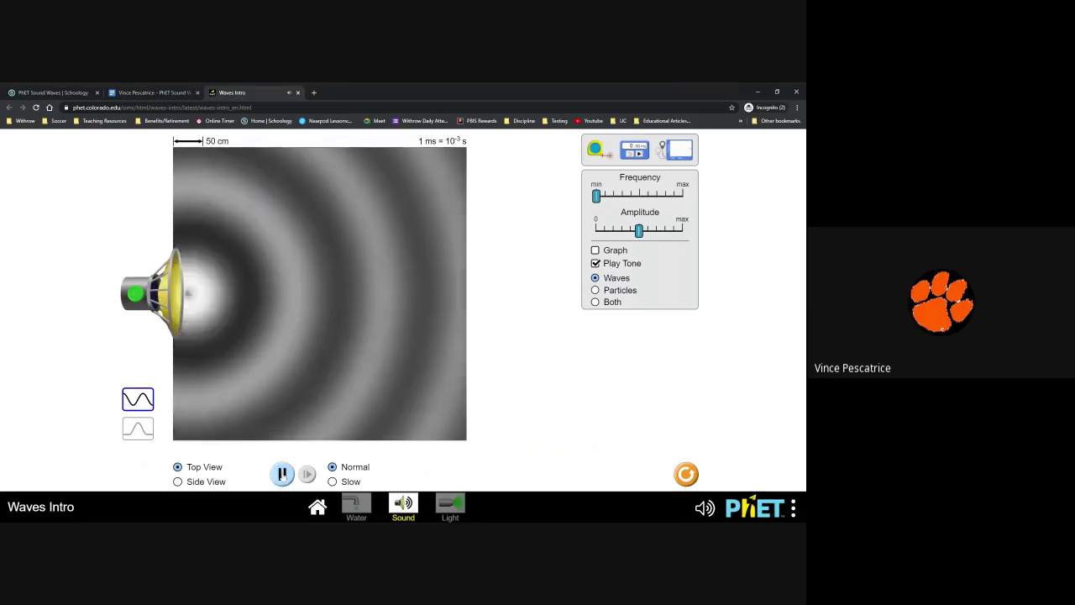
Freeze the low-frequency waves and measure one wavelength with the tape, about 154.6 cm.
left_click(282, 474)
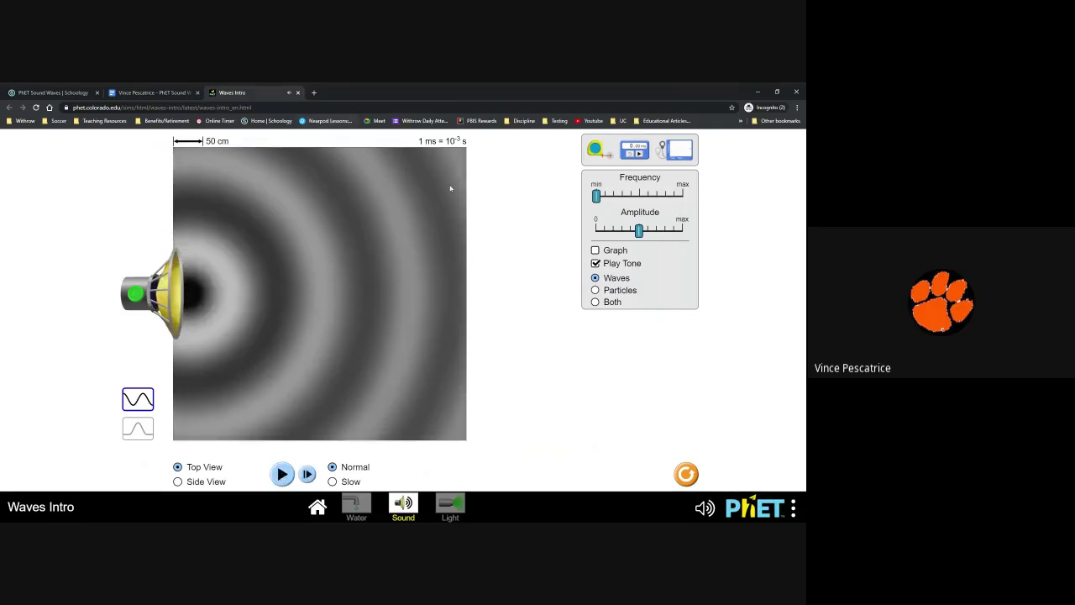
left_click_drag(598, 155, 226, 296)
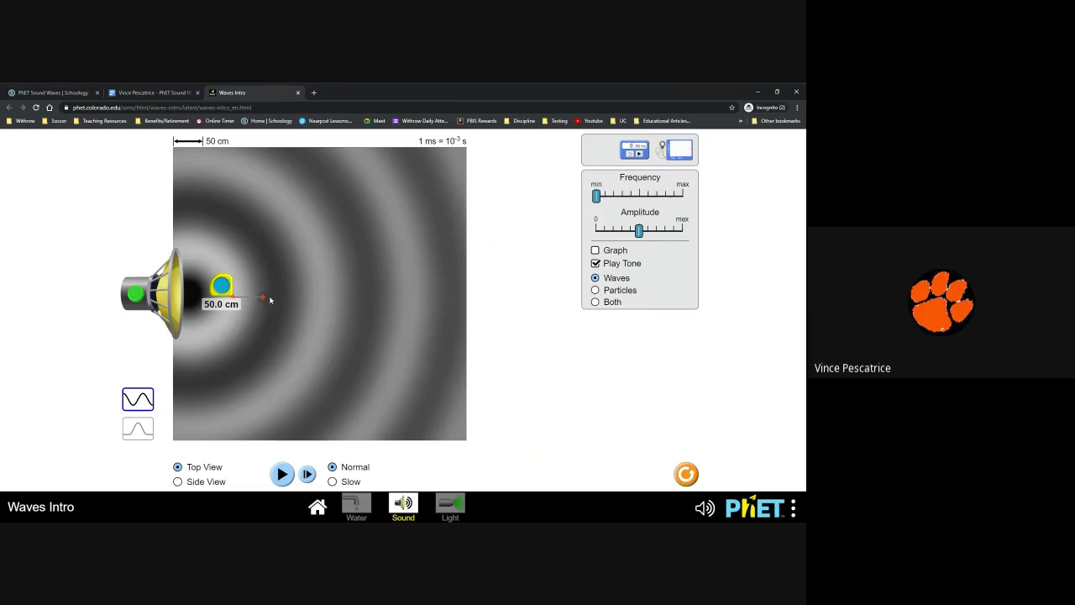
left_click_drag(262, 299, 325, 301)
left_click_drag(225, 289, 229, 286)
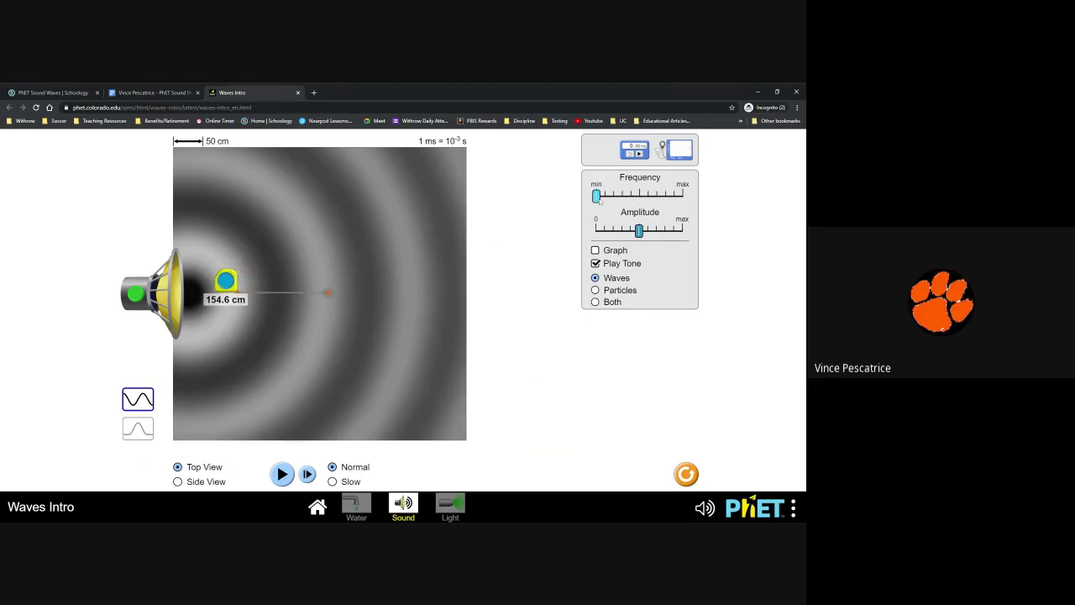
Raise frequency to maximum, refreeze the waves, and re-measure one wavelength at 78.7 cm.
left_click_drag(596, 195, 682, 195)
left_click(282, 474)
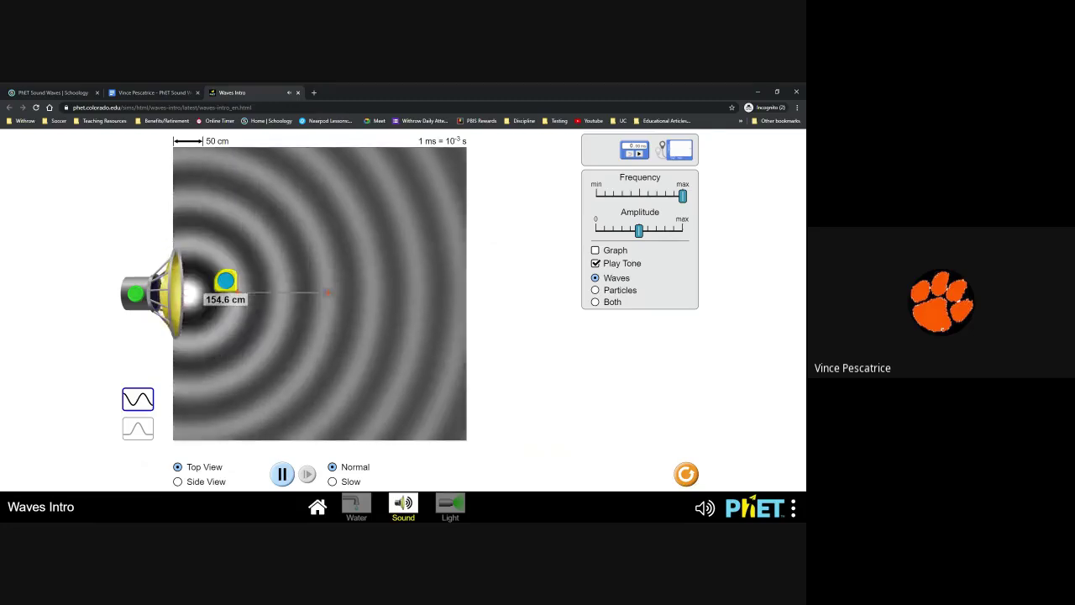
left_click(283, 475)
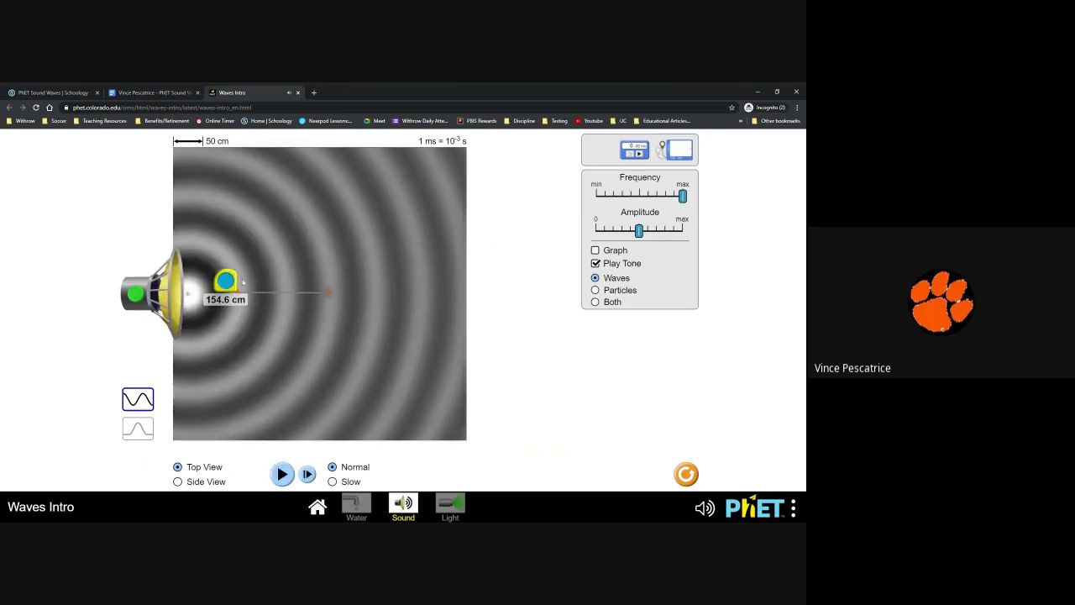
left_click_drag(225, 287, 229, 288)
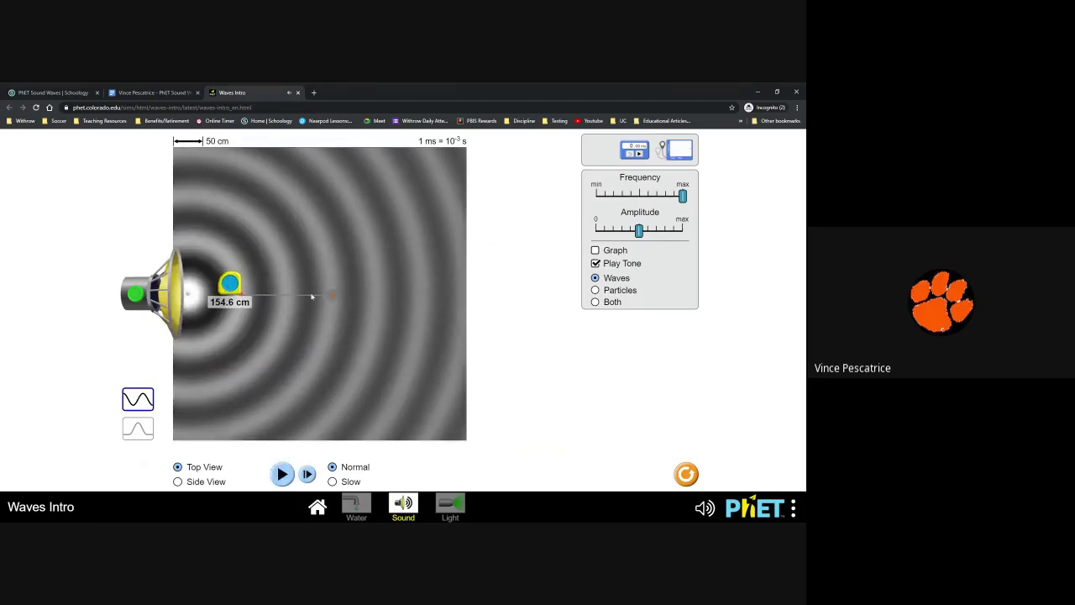
left_click_drag(329, 296, 288, 295)
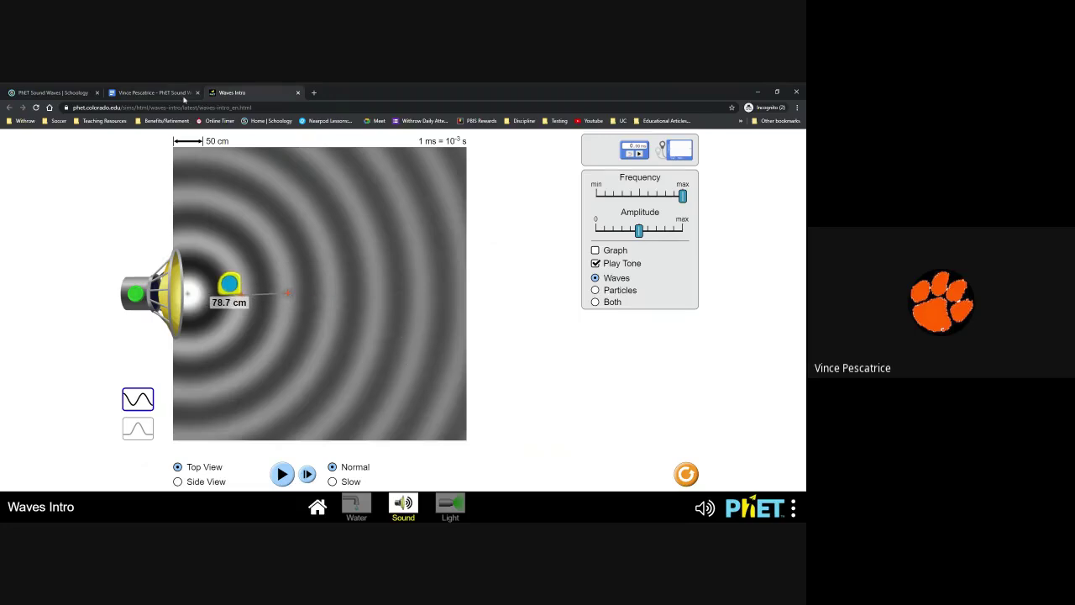
left_click(155, 92)
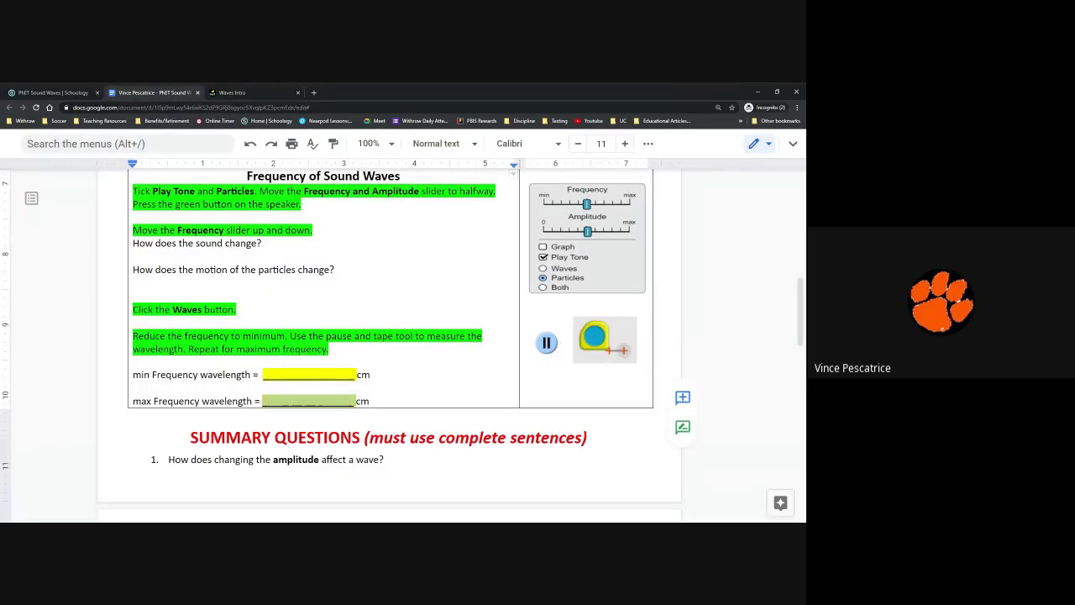
scroll(403, 336, "down", 1)
scroll(403, 336, "down", 1)
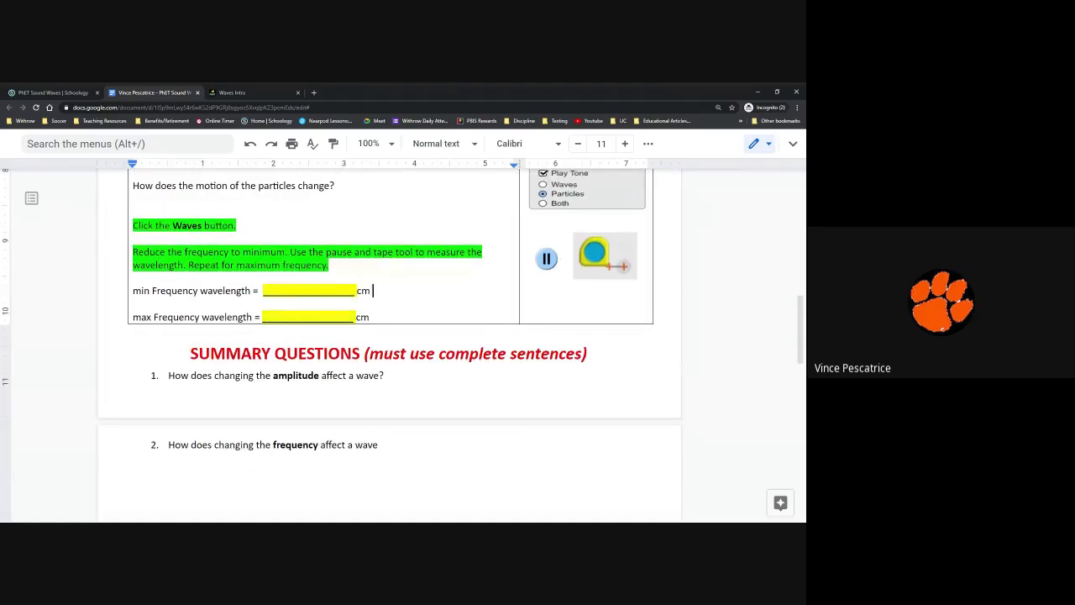
scroll(403, 336, "up", 1)
scroll(403, 336, "up", 2)
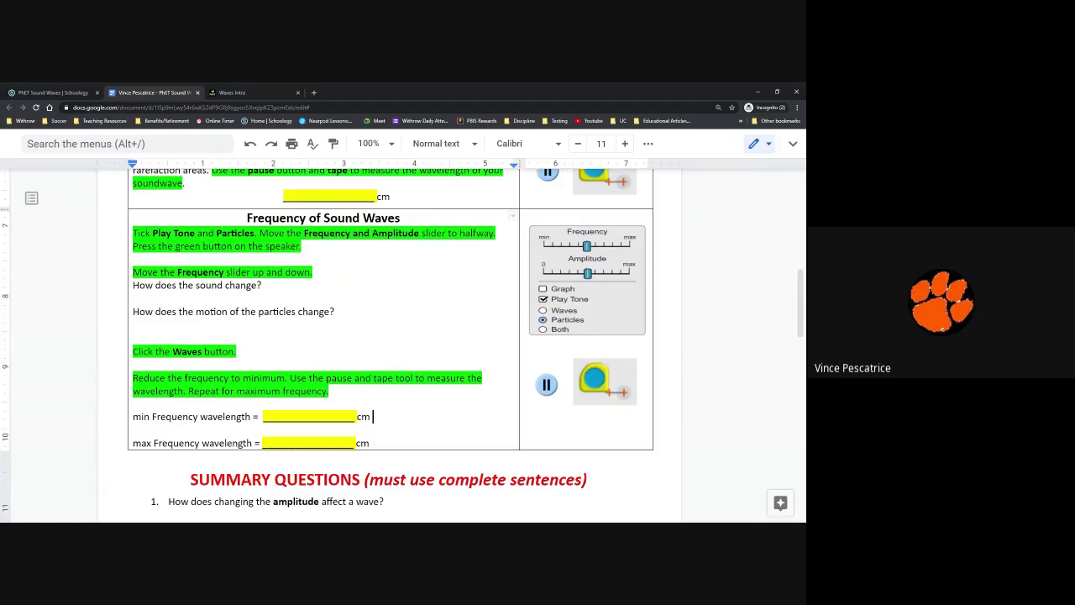
scroll(403, 336, "up", 5)
scroll(403, 336, "down", 2)
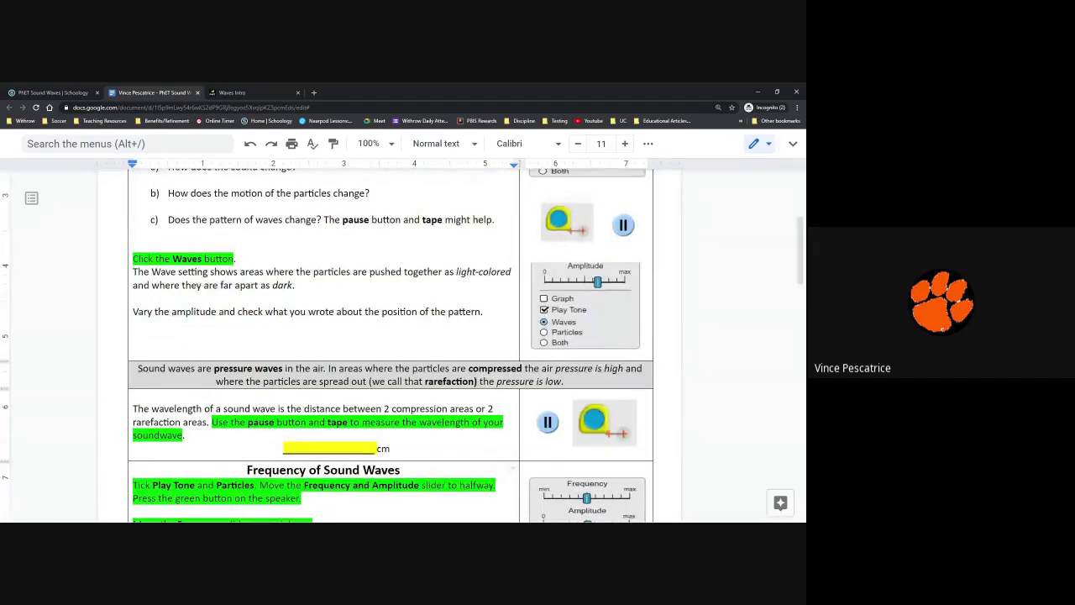
scroll(390, 336, "down", 4)
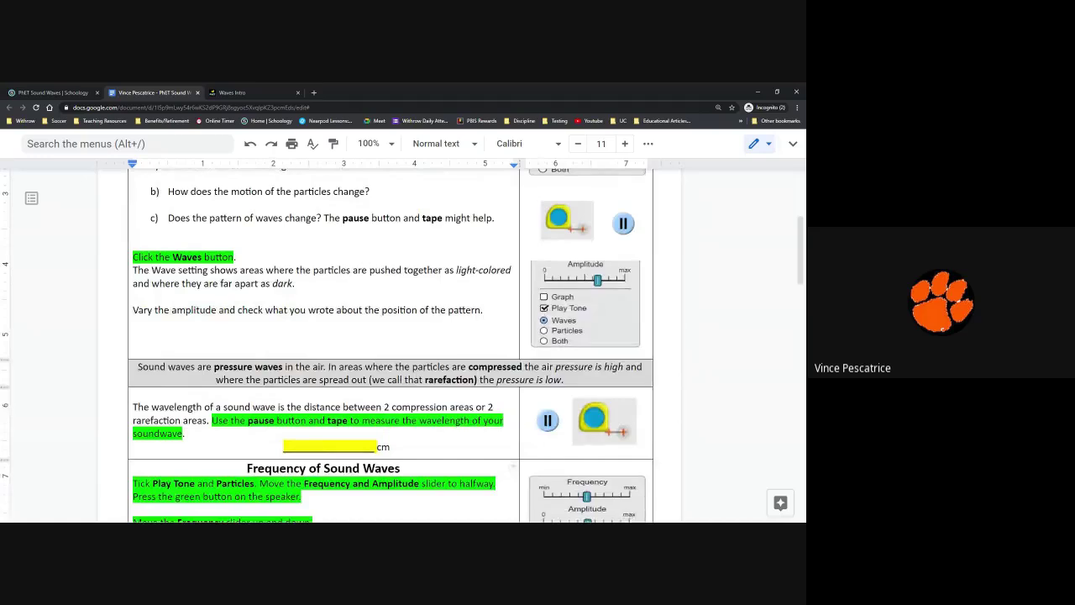
scroll(390, 336, "down", 2)
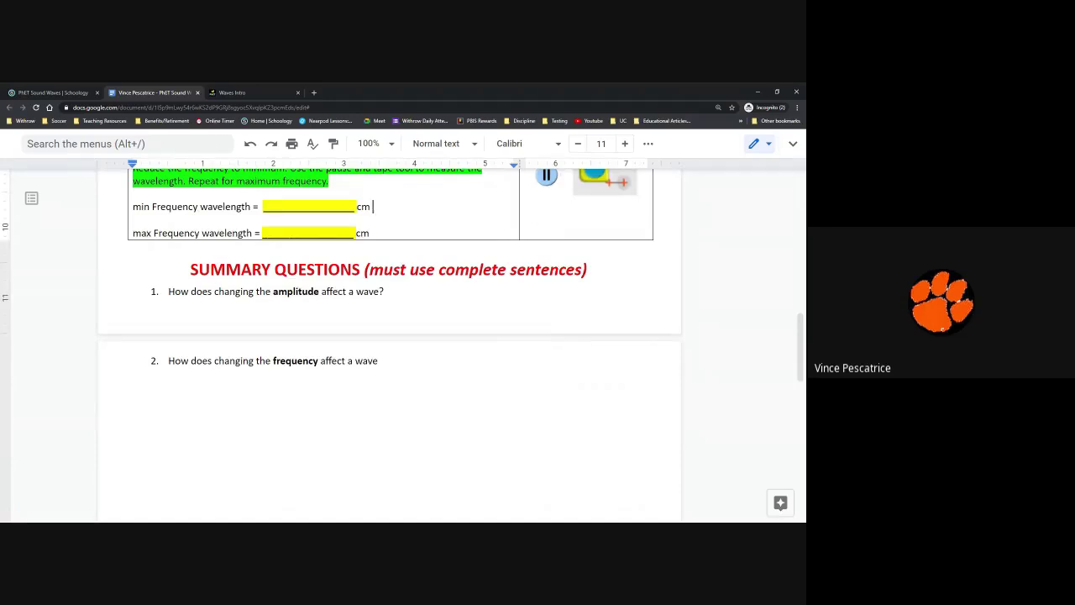
left_click(169, 306)
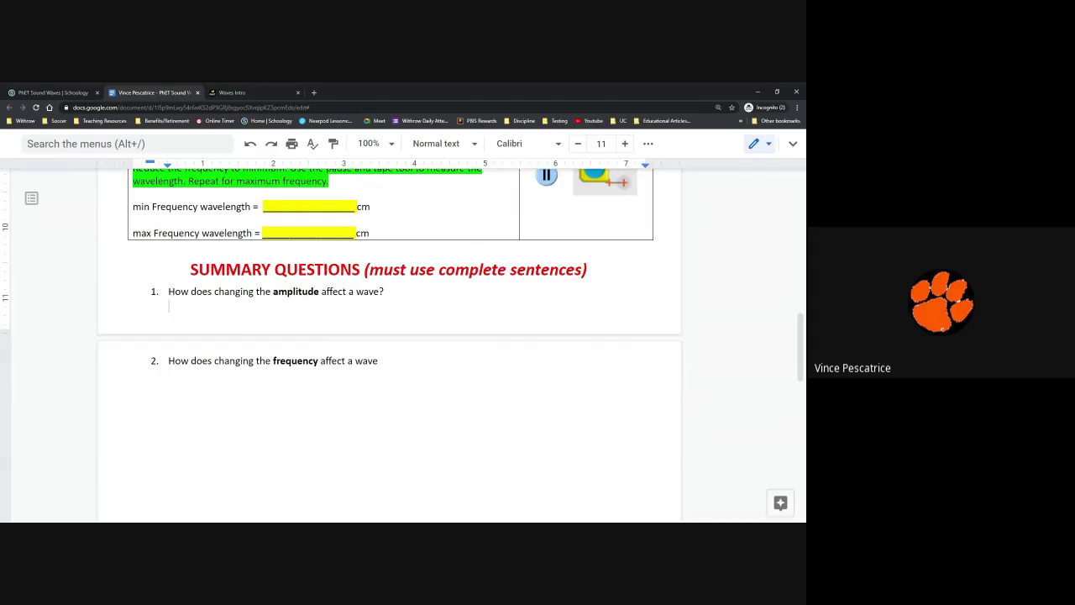
scroll(390, 345, "up", 15)
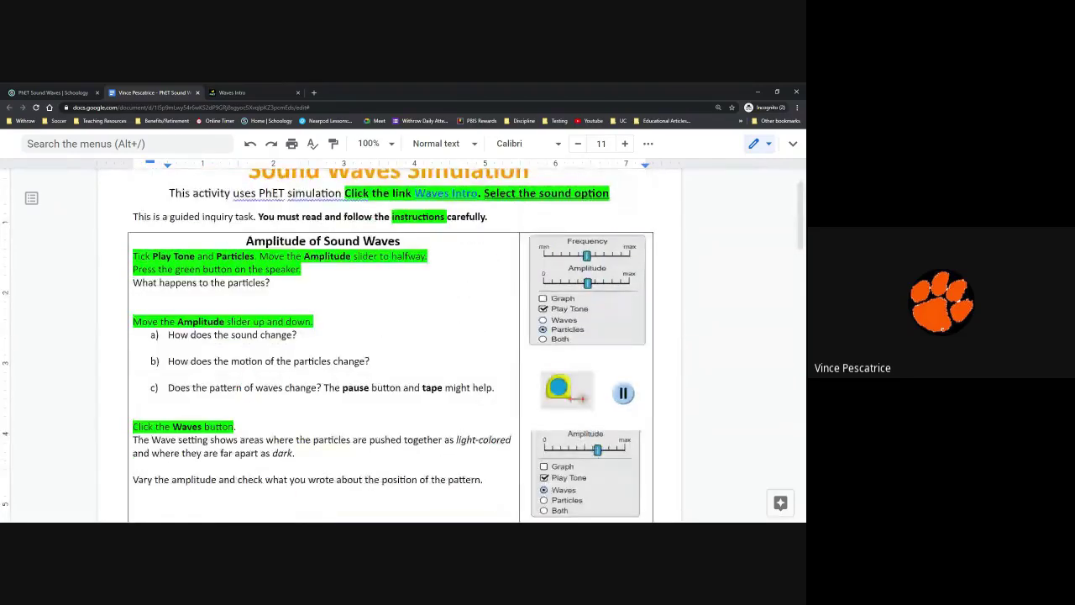
left_click_drag(132, 320, 496, 388)
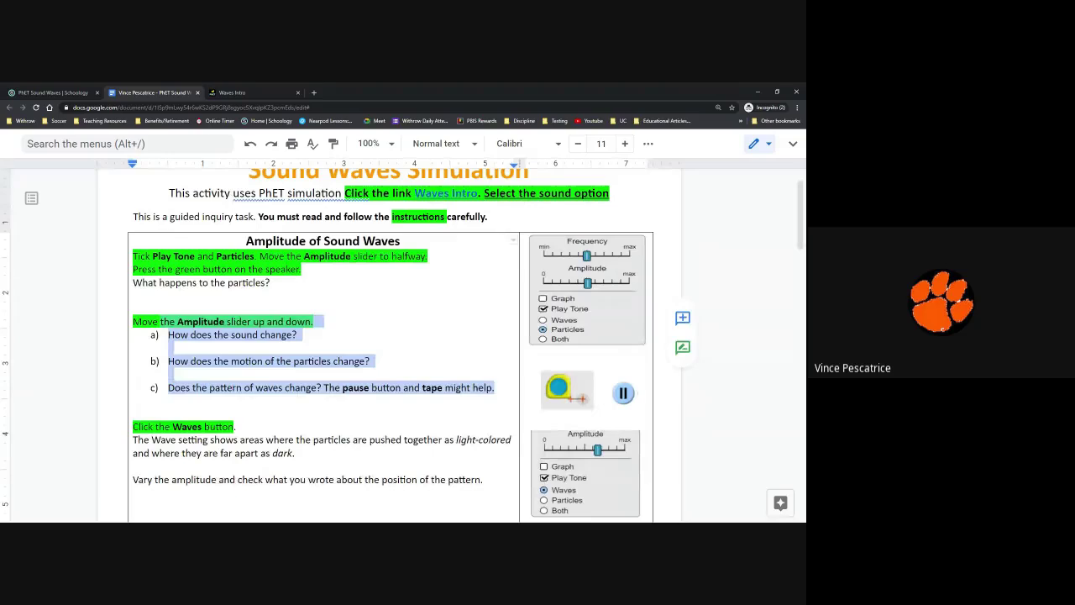
left_click_drag(299, 334, 370, 361)
left_click(370, 361)
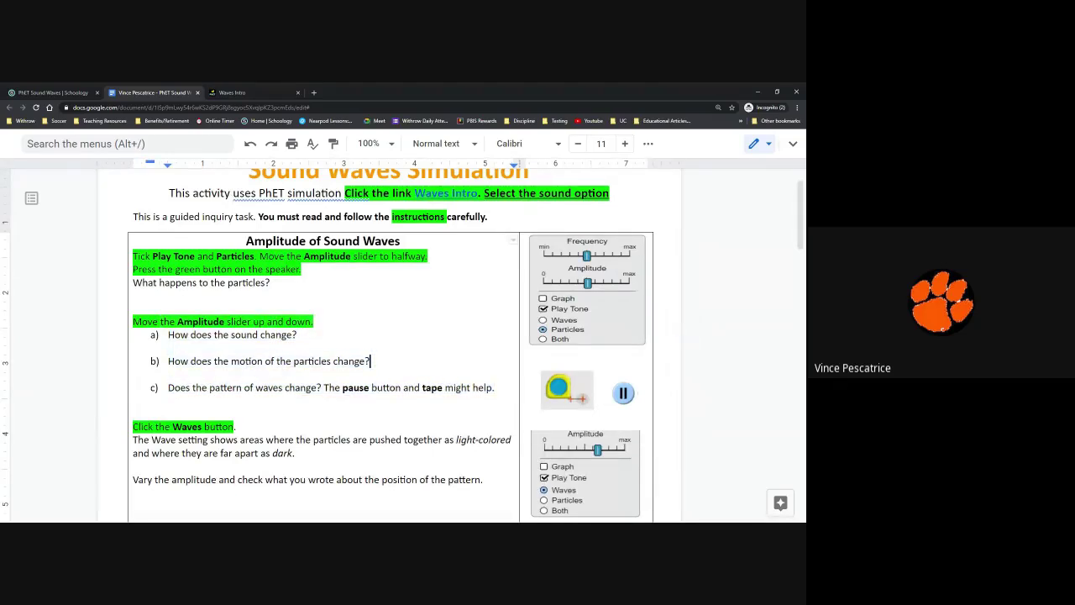
scroll(391, 344, "down", 5)
scroll(391, 344, "down", 3)
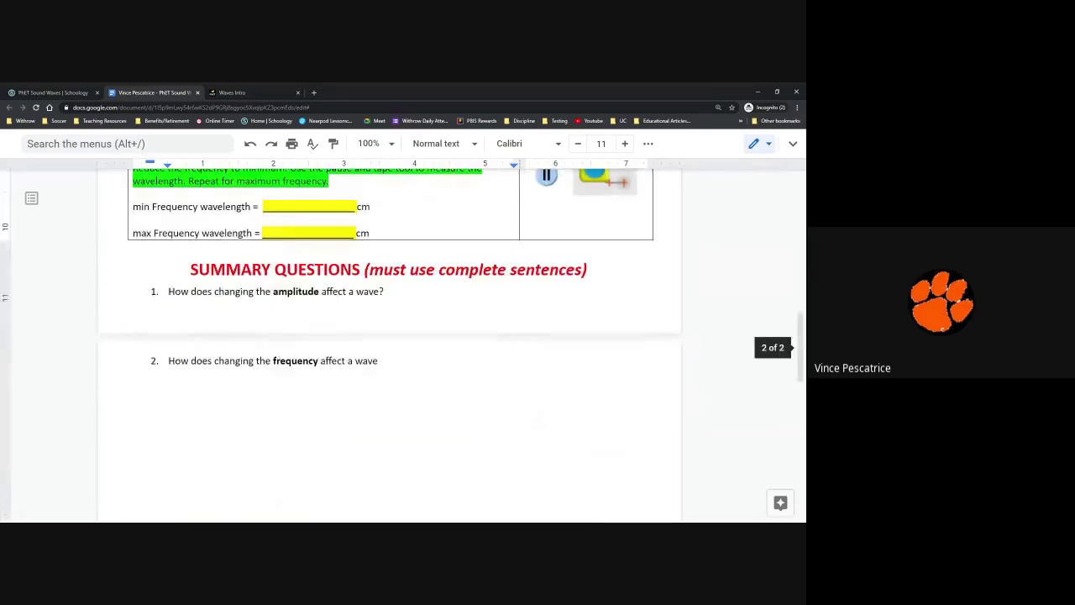